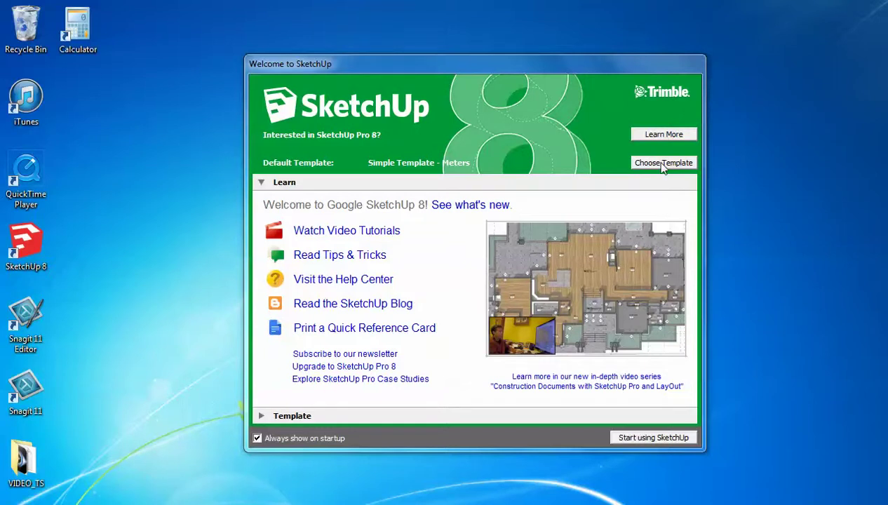
Choose the Simple Template - Meters as the default template and start modelling with it.
{"action": "left_click", "coordinate": [662, 163]}
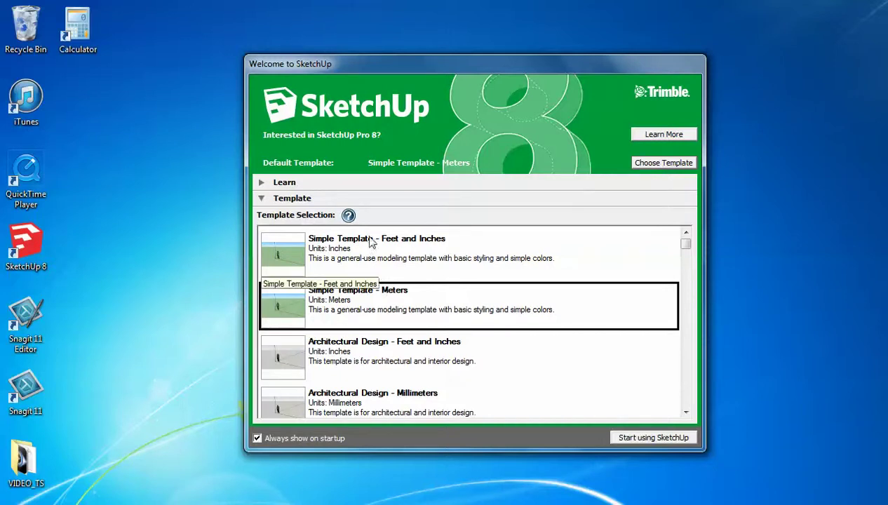
{"action": "left_click", "coordinate": [418, 247]}
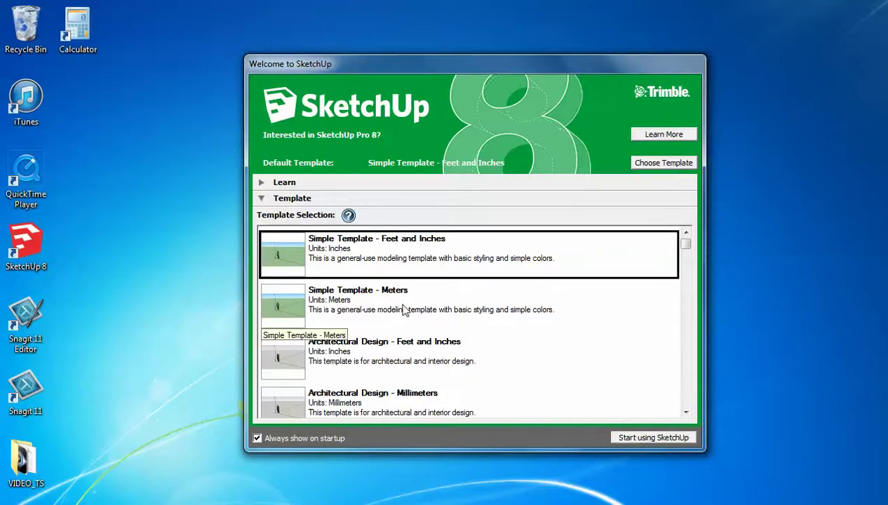
{"action": "left_click", "coordinate": [391, 298]}
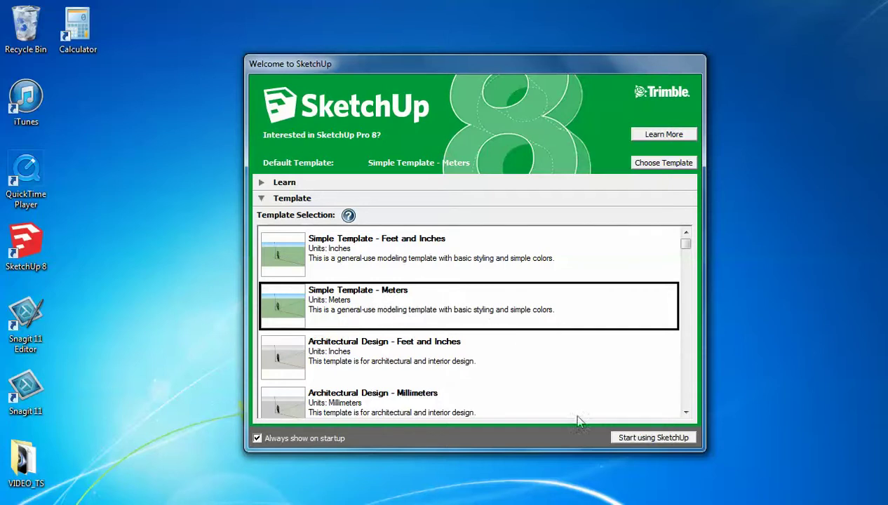
{"action": "left_click", "coordinate": [651, 440]}
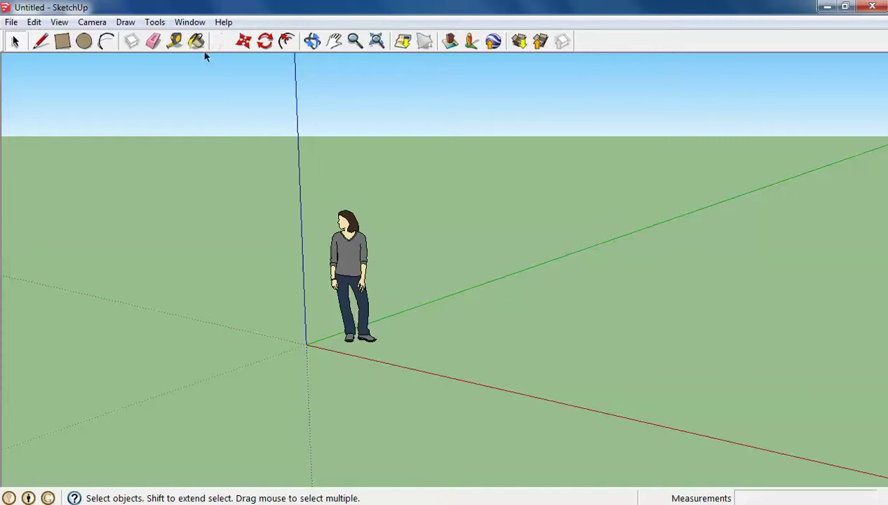
Draw a rectangle about 5.72 m by 18.83 m on the ground around the origin.
{"action": "left_click", "coordinate": [62, 43]}
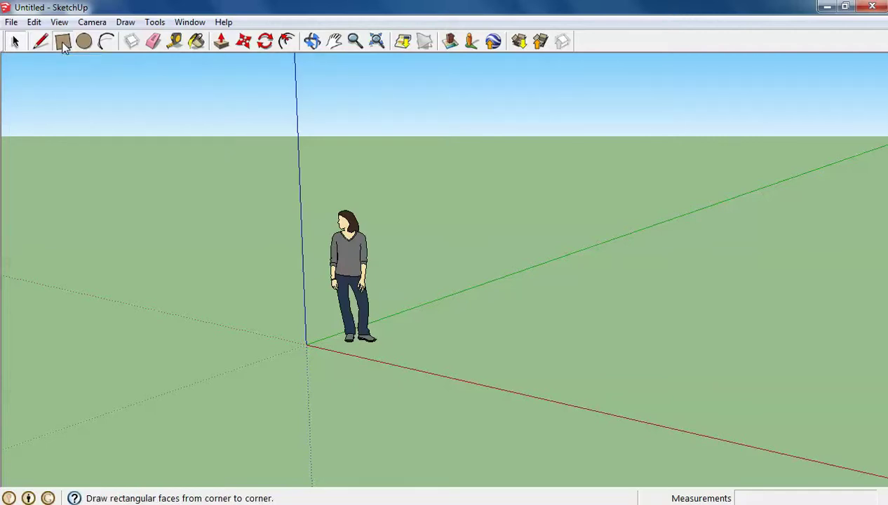
{"action": "left_click", "coordinate": [266, 345]}
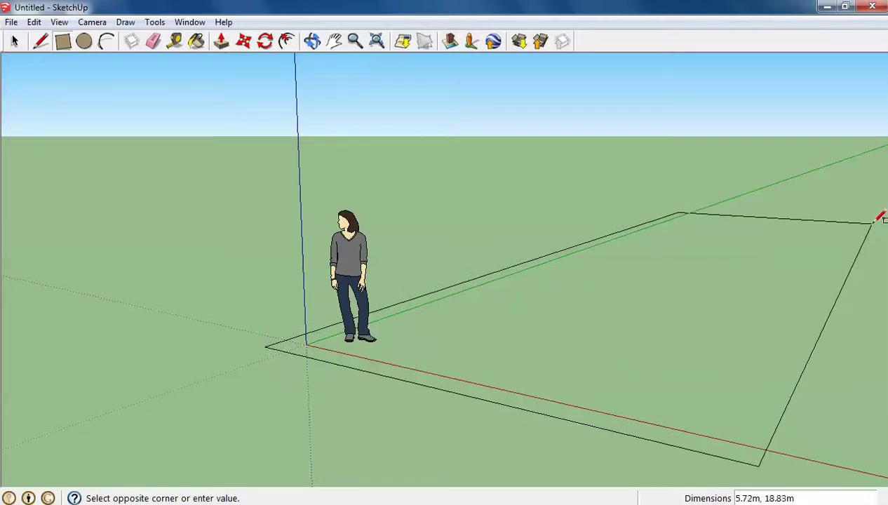
{"action": "left_click", "coordinate": [876, 221]}
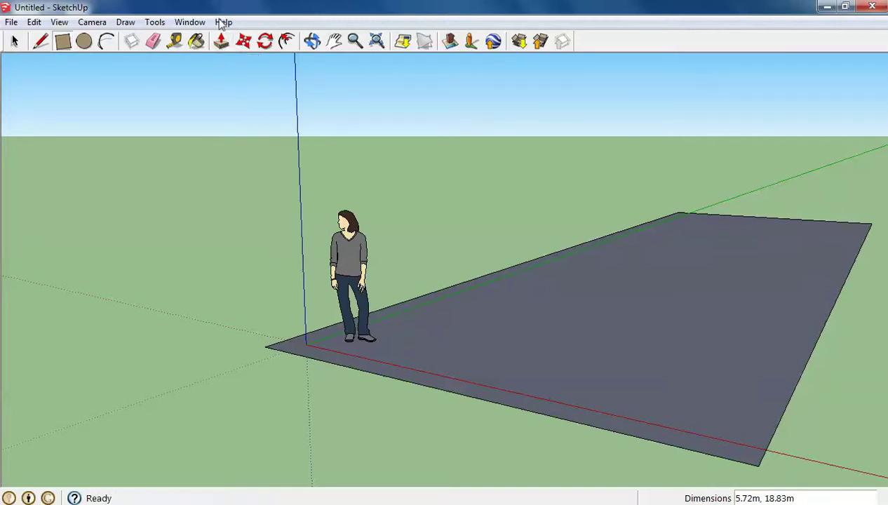
Push/Pull the ground rectangle upward 5 m to form a box.
{"action": "left_click", "coordinate": [220, 42]}
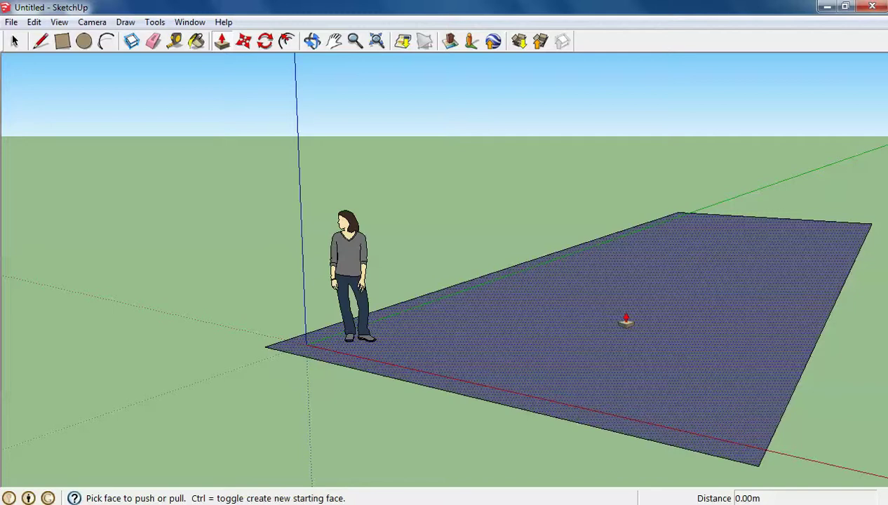
{"action": "left_click_drag", "start_coordinate": [625, 320], "coordinate": [603, 114]}
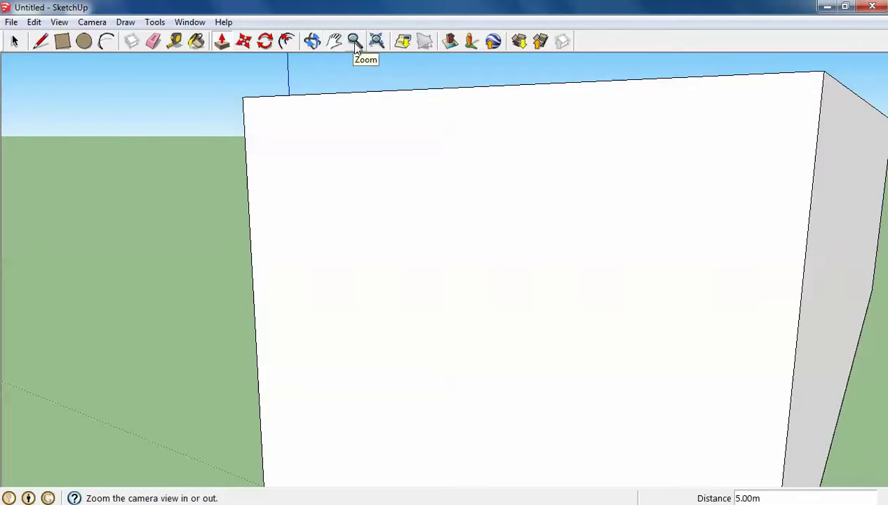
{"action": "key", "text": "p"}
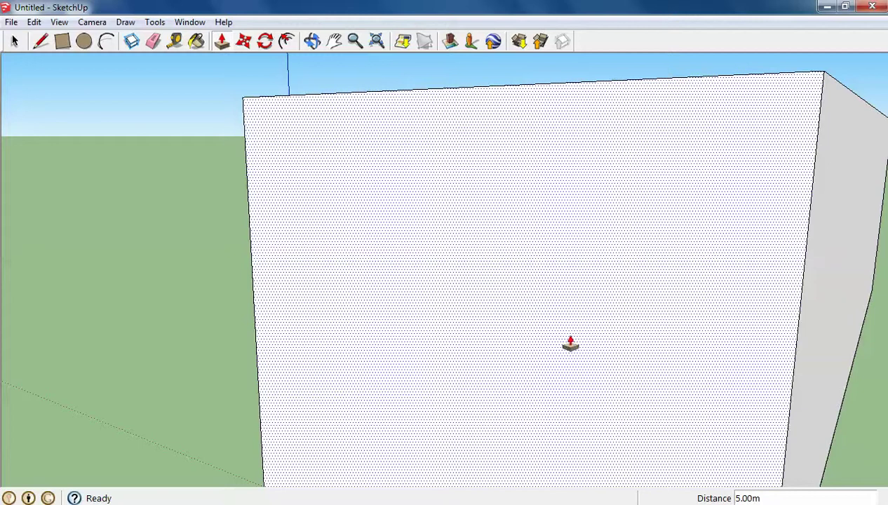
Zoom in and out on the box to inspect it up close and as a whole.
{"action": "scroll", "coordinate": [483, 287], "scroll_direction": "up", "scroll_amount": 3}
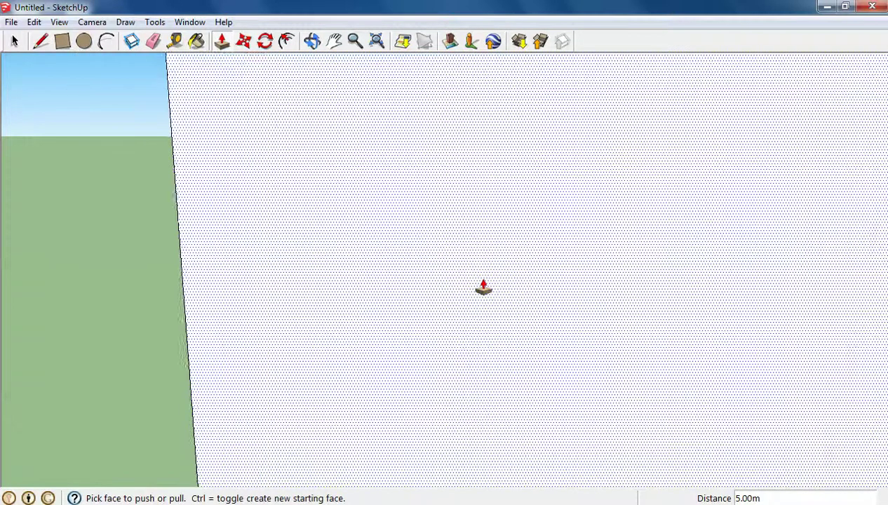
{"action": "scroll", "coordinate": [483, 288], "scroll_direction": "down", "scroll_amount": 6}
{"action": "scroll", "coordinate": [234, 280], "scroll_direction": "up", "scroll_amount": 2}
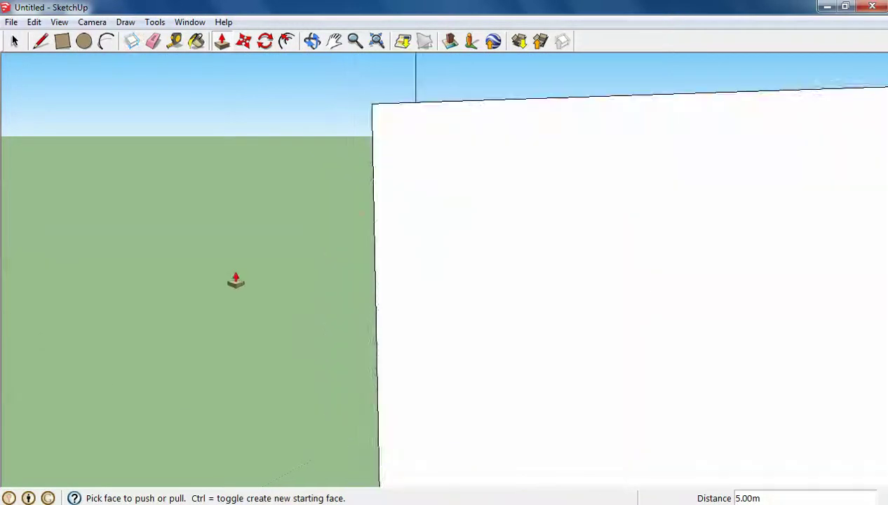
{"action": "scroll", "coordinate": [235, 280], "scroll_direction": "down", "scroll_amount": 5}
{"action": "scroll", "coordinate": [235, 281], "scroll_direction": "down", "scroll_amount": 1}
{"action": "scroll", "coordinate": [236, 280], "scroll_direction": "up", "scroll_amount": 2}
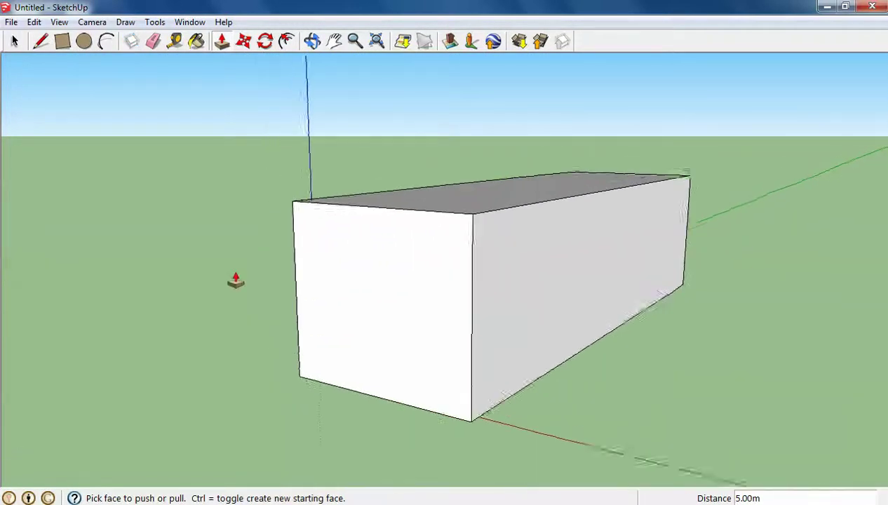
{"action": "scroll", "coordinate": [235, 280], "scroll_direction": "down", "scroll_amount": 2}
{"action": "scroll", "coordinate": [236, 281], "scroll_direction": "up", "scroll_amount": 4}
{"action": "scroll", "coordinate": [236, 280], "scroll_direction": "down", "scroll_amount": 3}
{"action": "scroll", "coordinate": [235, 281], "scroll_direction": "up", "scroll_amount": 2}
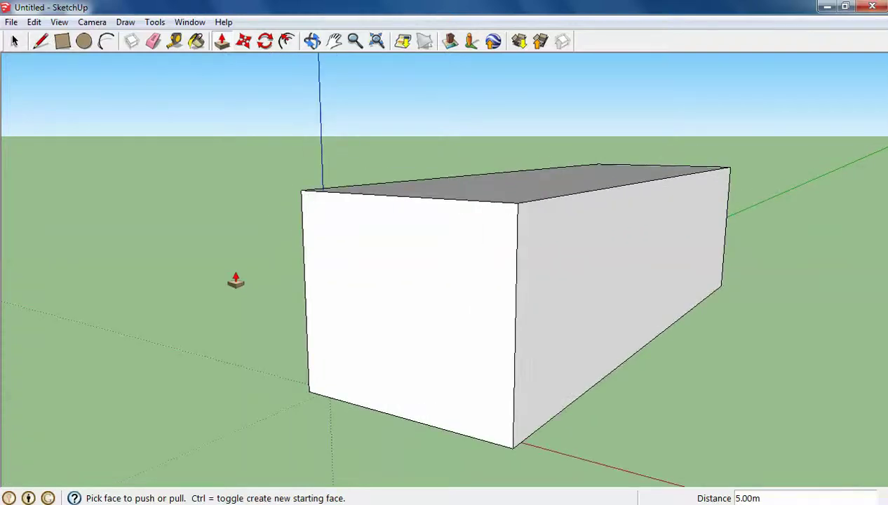
{"action": "scroll", "coordinate": [235, 281], "scroll_direction": "down", "scroll_amount": 1}
{"action": "scroll", "coordinate": [236, 281], "scroll_direction": "up", "scroll_amount": 1}
{"action": "scroll", "coordinate": [235, 281], "scroll_direction": "up", "scroll_amount": 1}
{"action": "scroll", "coordinate": [236, 280], "scroll_direction": "down", "scroll_amount": 1}
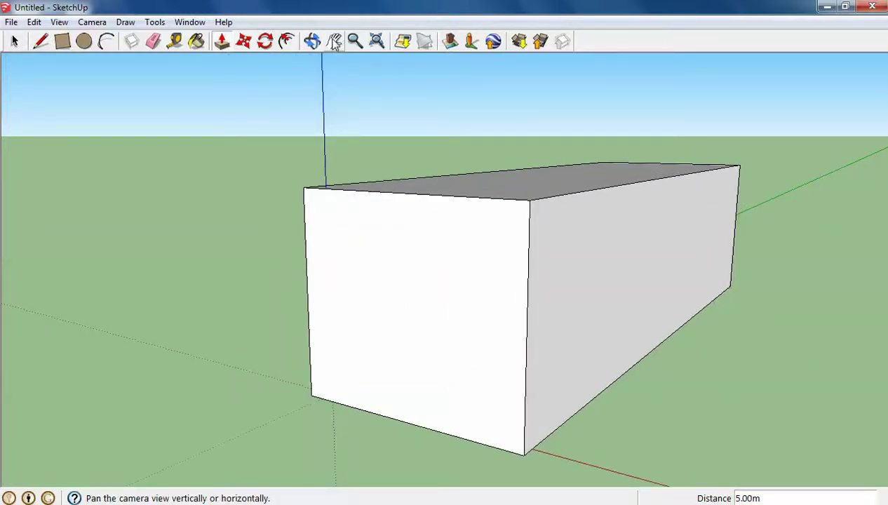
Pan and orbit around the box to examine it from all sides.
{"action": "left_click", "coordinate": [336, 42]}
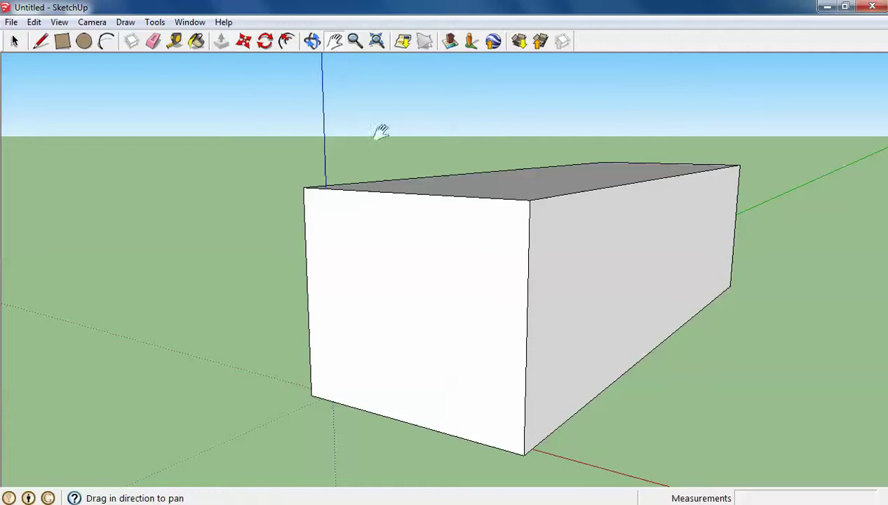
{"action": "left_click_drag", "start_coordinate": [644, 240], "coordinate": [579, 237]}
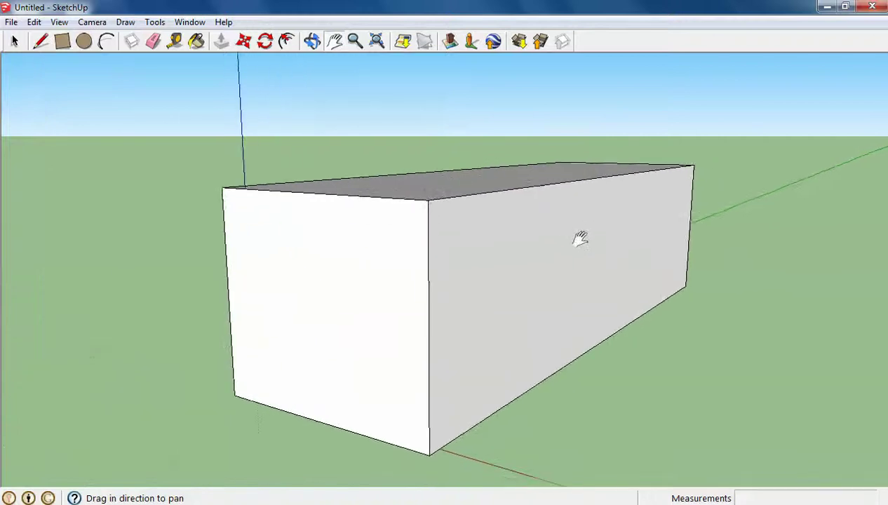
{"action": "left_click", "coordinate": [313, 42]}
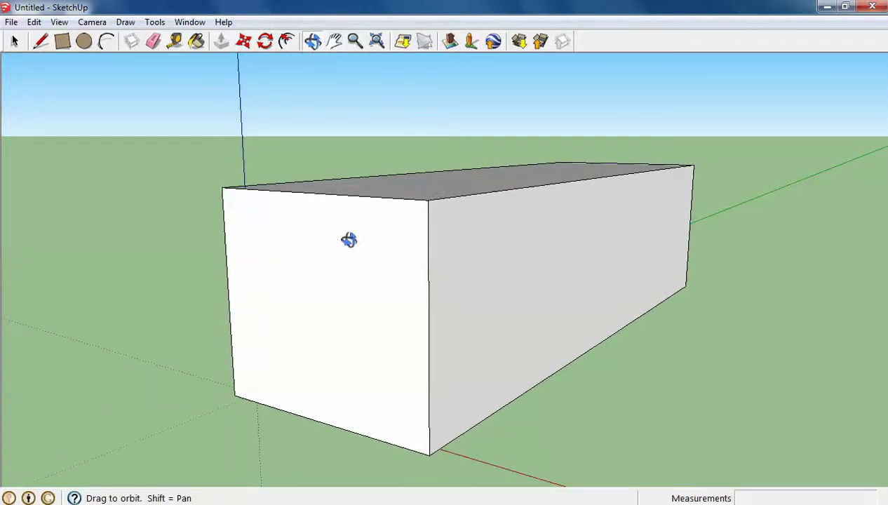
{"action": "left_click_drag", "start_coordinate": [293, 275], "coordinate": [558, 273]}
{"action": "left_click_drag", "start_coordinate": [141, 232], "coordinate": [398, 238]}
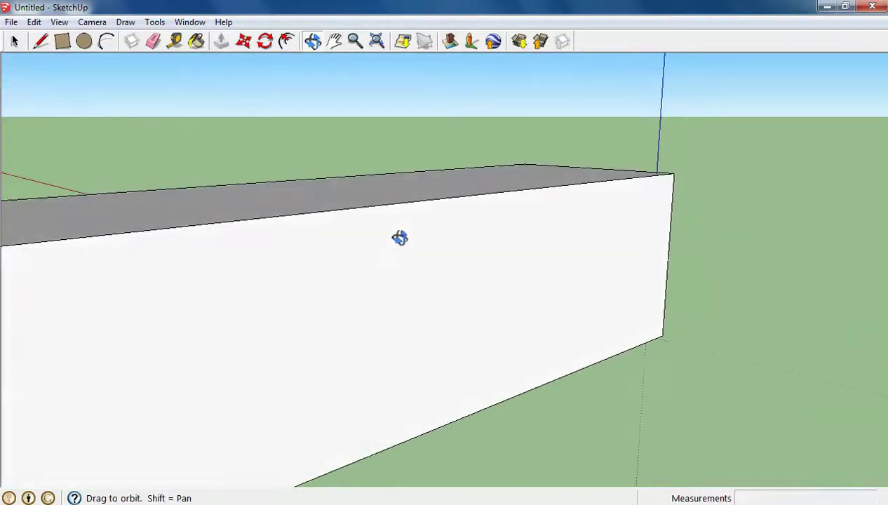
{"action": "left_click_drag", "start_coordinate": [154, 309], "coordinate": [502, 399]}
{"action": "scroll", "coordinate": [503, 399], "scroll_direction": "down", "scroll_amount": 5}
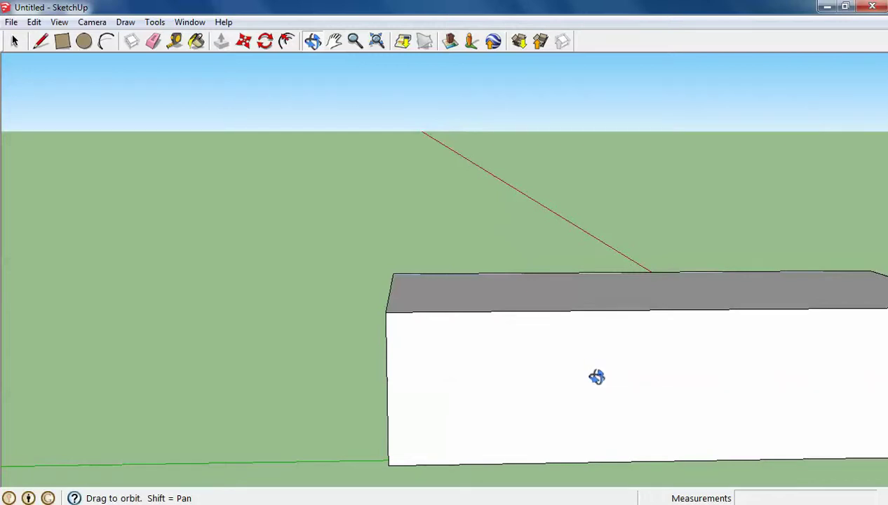
{"action": "left_click_drag", "start_coordinate": [595, 376], "coordinate": [681, 339]}
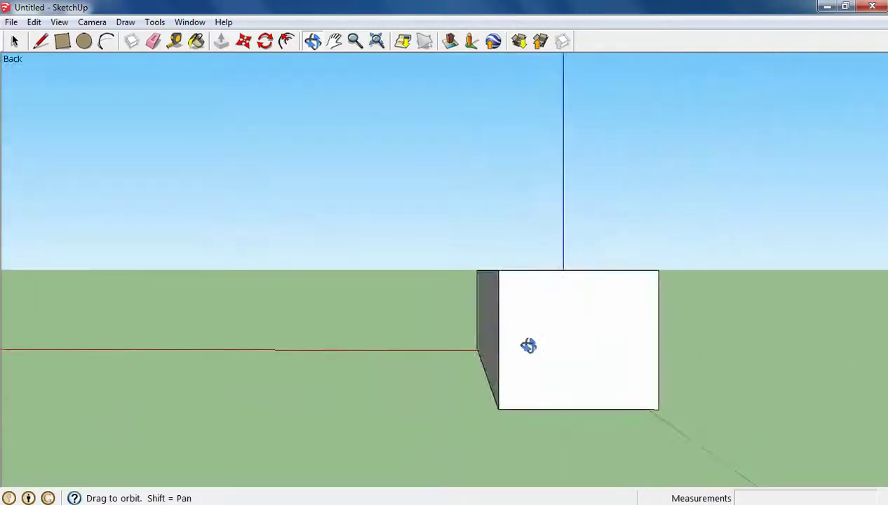
{"action": "left_click_drag", "start_coordinate": [530, 347], "coordinate": [702, 322]}
{"action": "left_click_drag", "start_coordinate": [531, 331], "coordinate": [546, 372]}
{"action": "scroll", "coordinate": [547, 372], "scroll_direction": "up", "scroll_amount": 4}
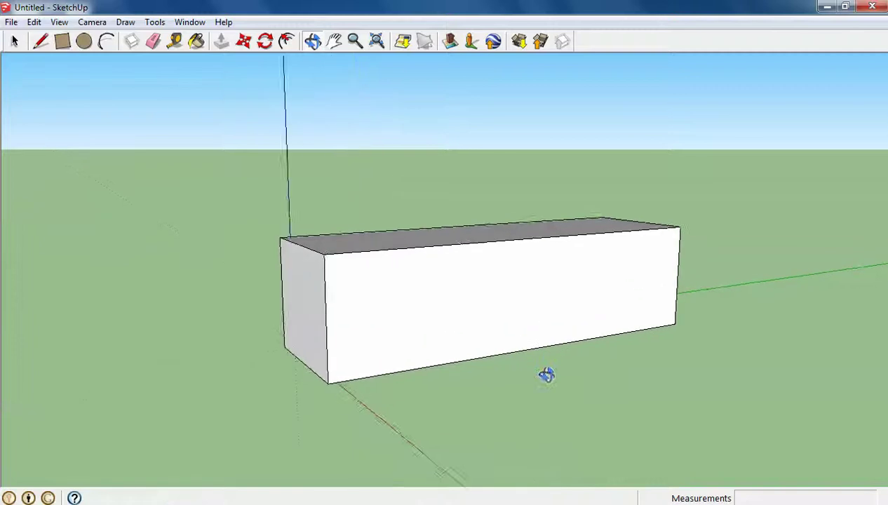
{"action": "scroll", "coordinate": [546, 374], "scroll_direction": "up", "scroll_amount": 2}
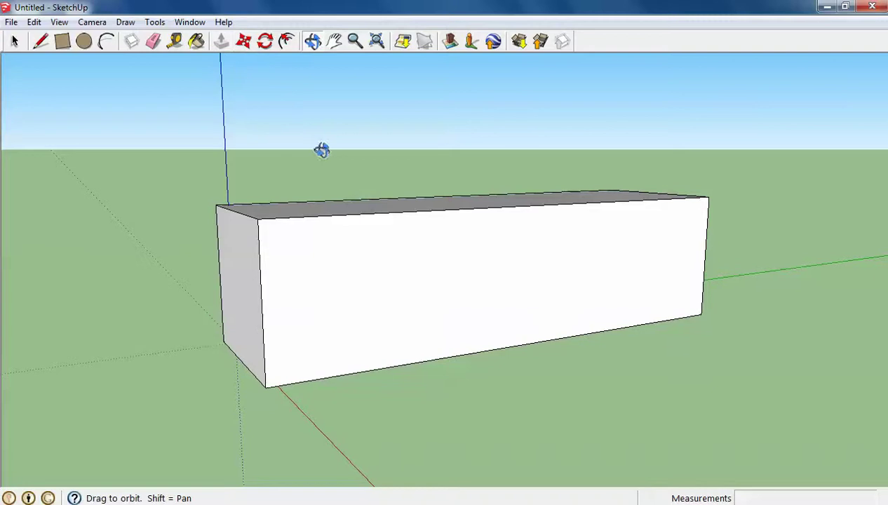
Push/Pull the box's narrow end face nearest the origin outward by about 0.78 m.
{"action": "left_click", "coordinate": [15, 42]}
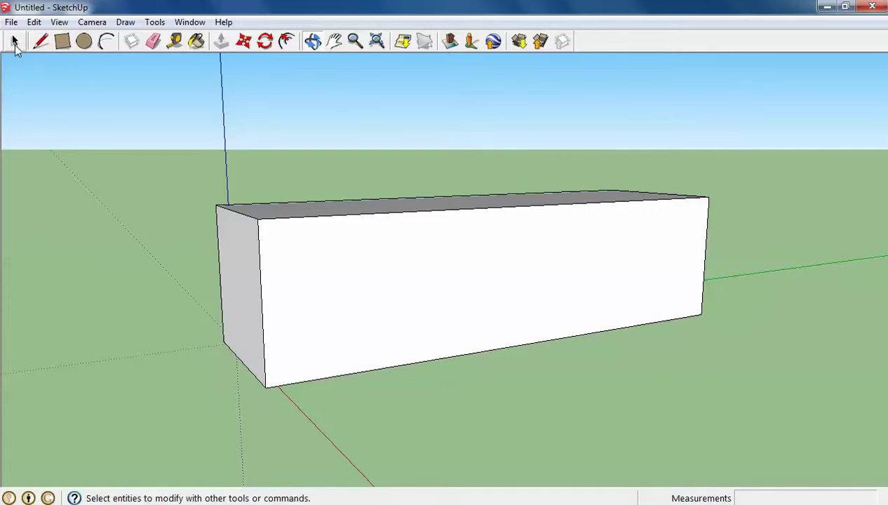
{"action": "left_click", "coordinate": [16, 42]}
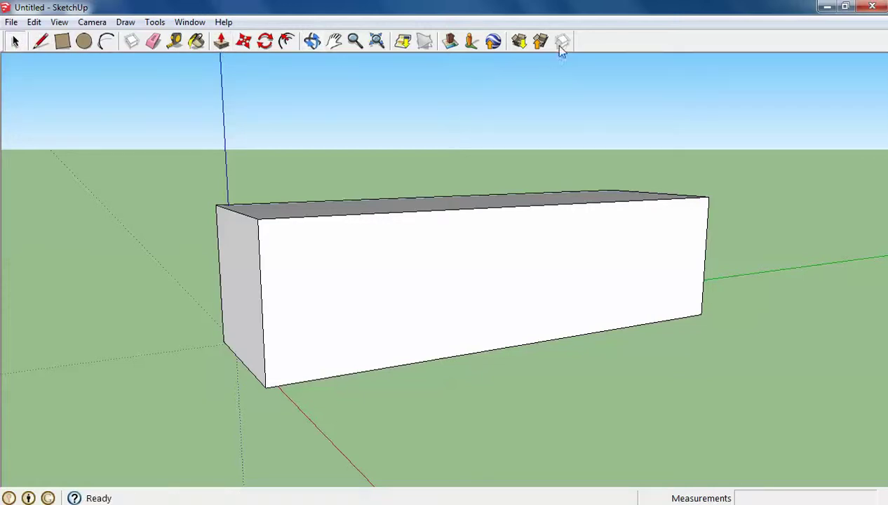
{"action": "left_click", "coordinate": [222, 42]}
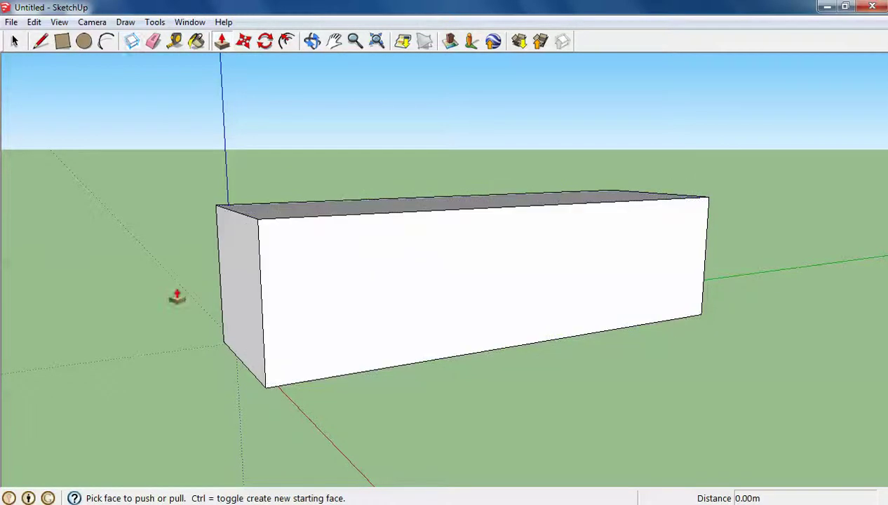
{"action": "left_click_drag", "start_coordinate": [242, 291], "coordinate": [216, 298]}
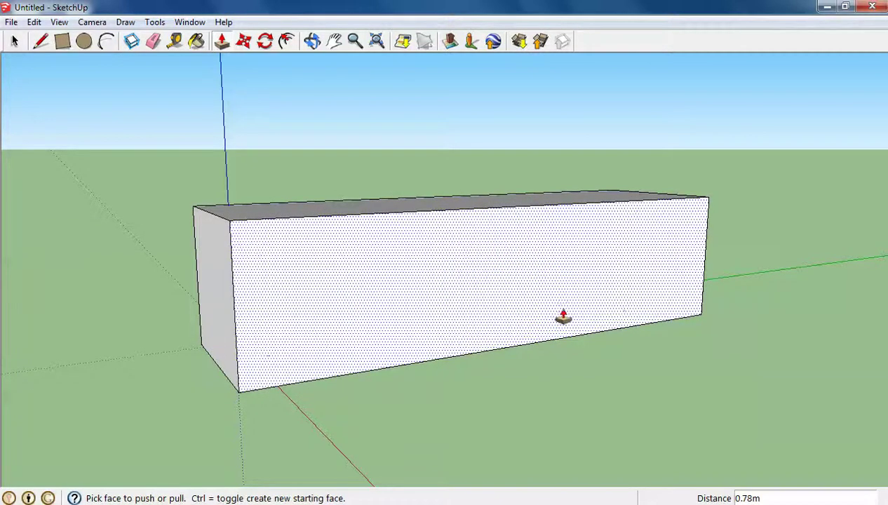
Shorten the box by pushing its opposite narrow end face inward, and raise its top face about 1.12 m.
{"action": "middle_click_drag", "start_coordinate": [563, 317], "coordinate": [592, 327]}
{"action": "left_click", "coordinate": [704, 333]}
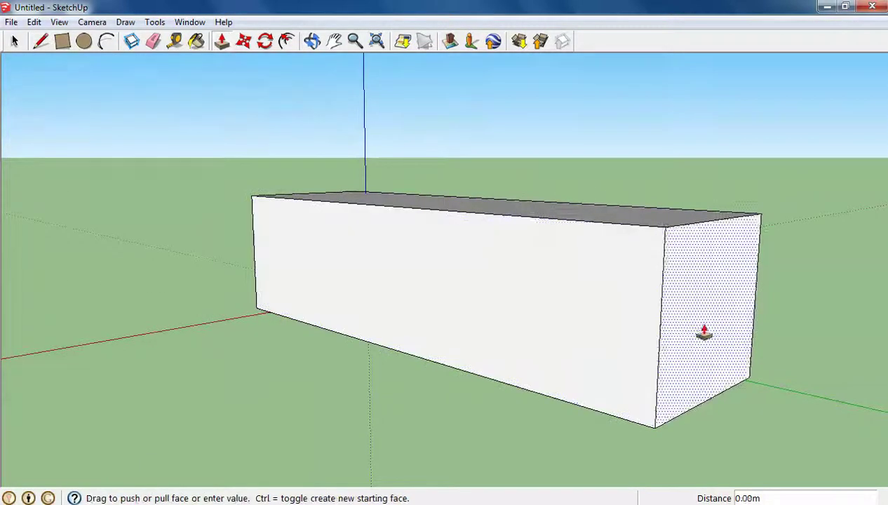
{"action": "left_click_drag", "start_coordinate": [703, 333], "coordinate": [491, 308]}
{"action": "left_click_drag", "start_coordinate": [380, 287], "coordinate": [412, 178]}
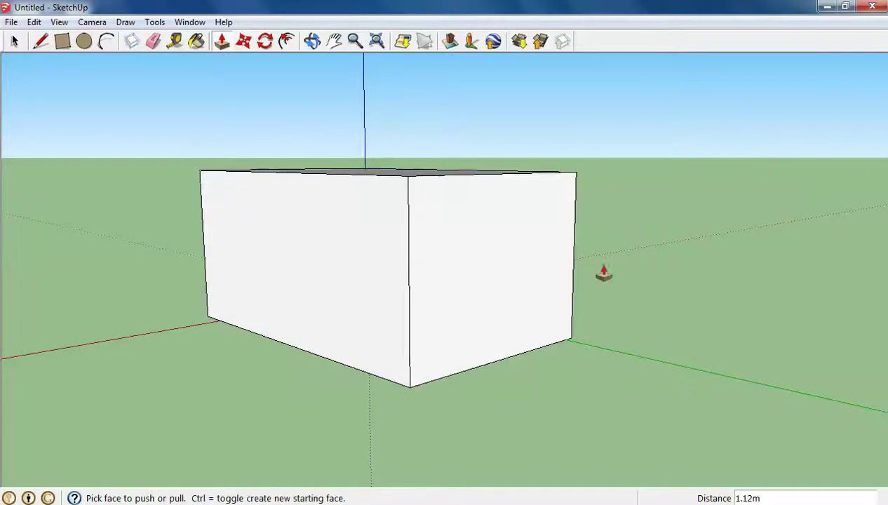
Pull the box's side face on the origin side outward by about 1.82 m to widen the box.
{"action": "middle_click_drag", "start_coordinate": [603, 274], "coordinate": [545, 341]}
{"action": "left_click_drag", "start_coordinate": [493, 276], "coordinate": [530, 297]}
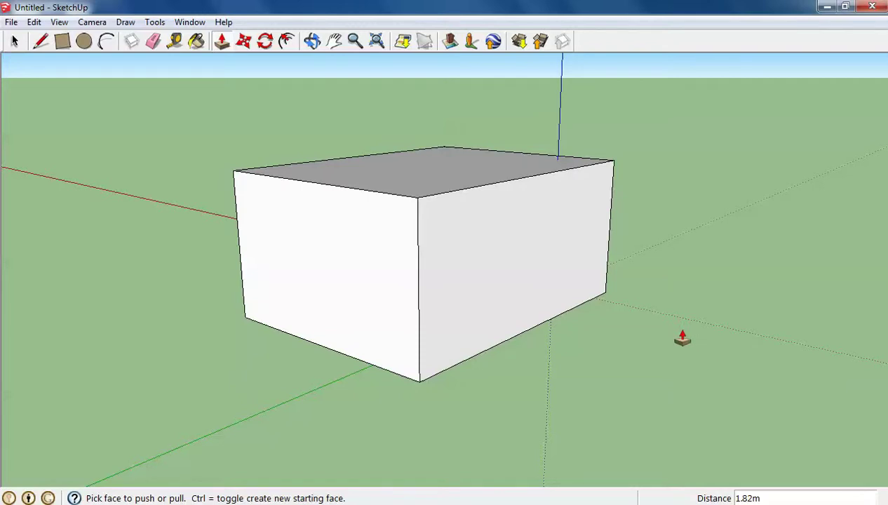
Draw a door rectangle about 2.20 m by 4.12 m on the wide side wall, standing on its lower edge.
{"action": "middle_click_drag", "start_coordinate": [539, 258], "coordinate": [455, 245]}
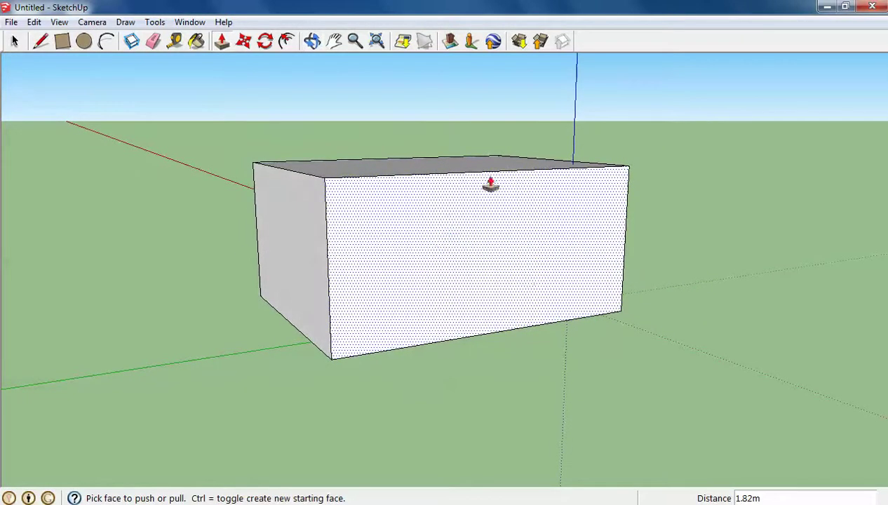
{"action": "left_click", "coordinate": [62, 42]}
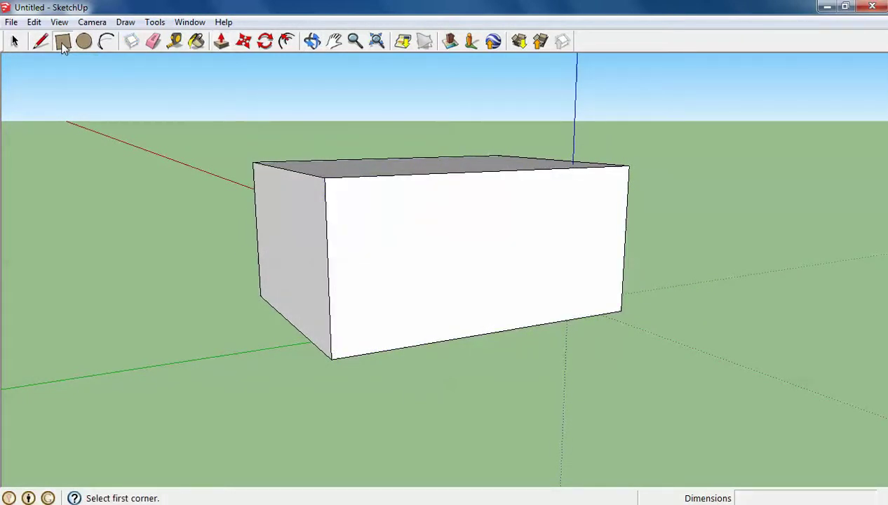
{"action": "left_click", "coordinate": [464, 337]}
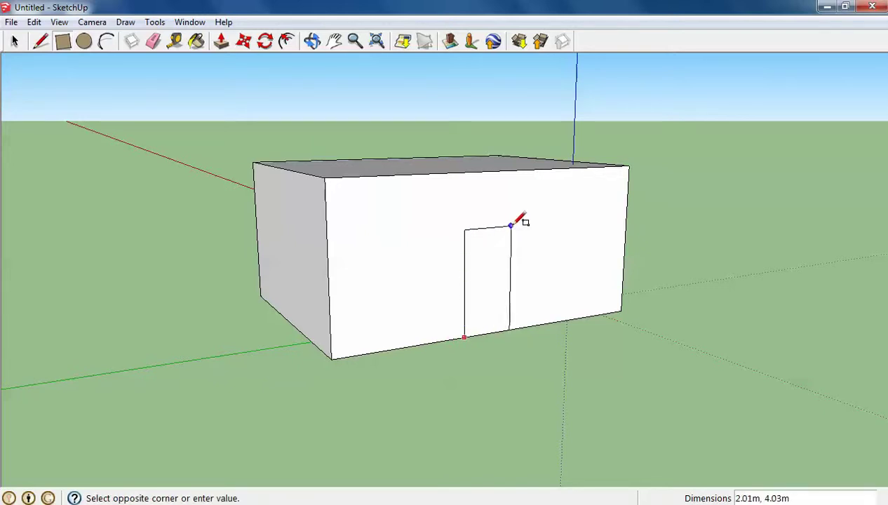
{"action": "left_click", "coordinate": [516, 224]}
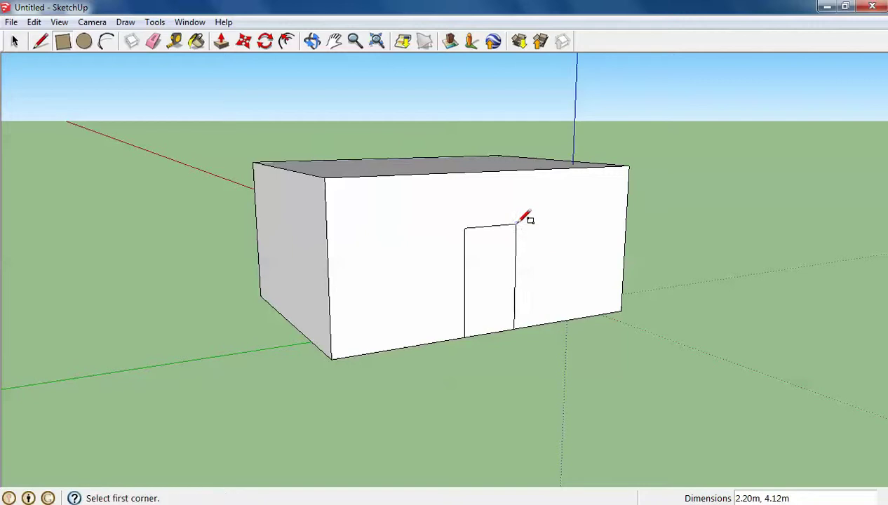
Recess the door rectangle about 0.53 m into the wall and delete the recessed face to open the doorway.
{"action": "left_click", "coordinate": [221, 40]}
{"action": "left_click", "coordinate": [491, 302]}
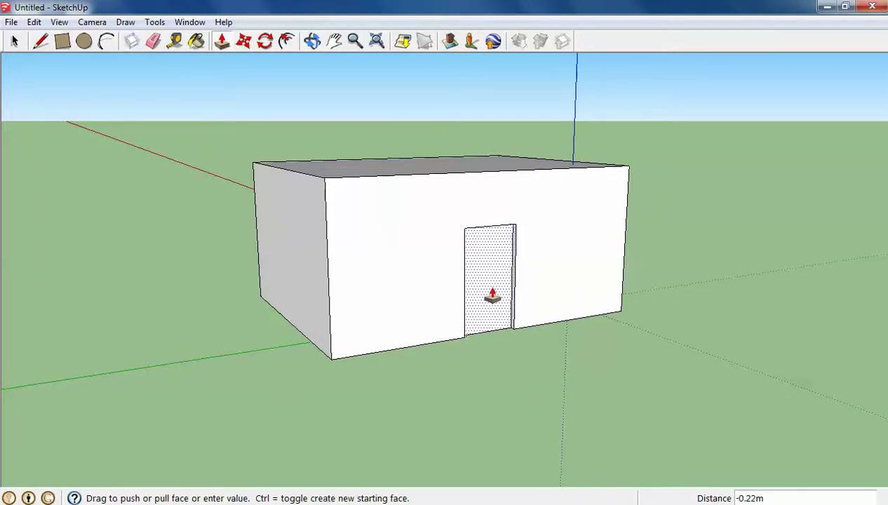
{"action": "left_click", "coordinate": [488, 295]}
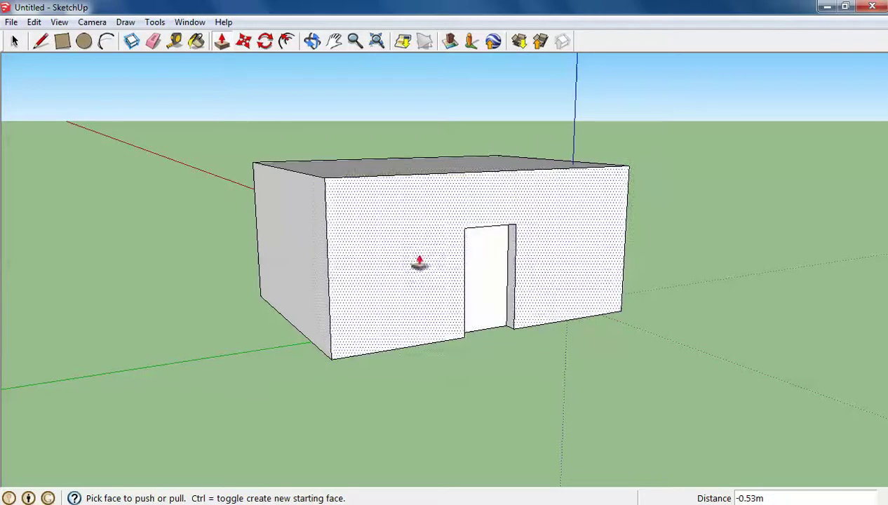
{"action": "left_click", "coordinate": [15, 42]}
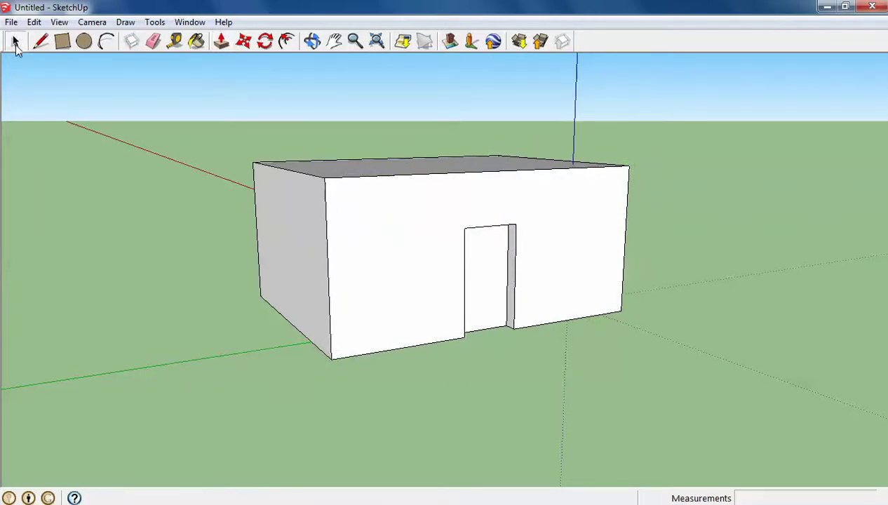
{"action": "left_click", "coordinate": [486, 288]}
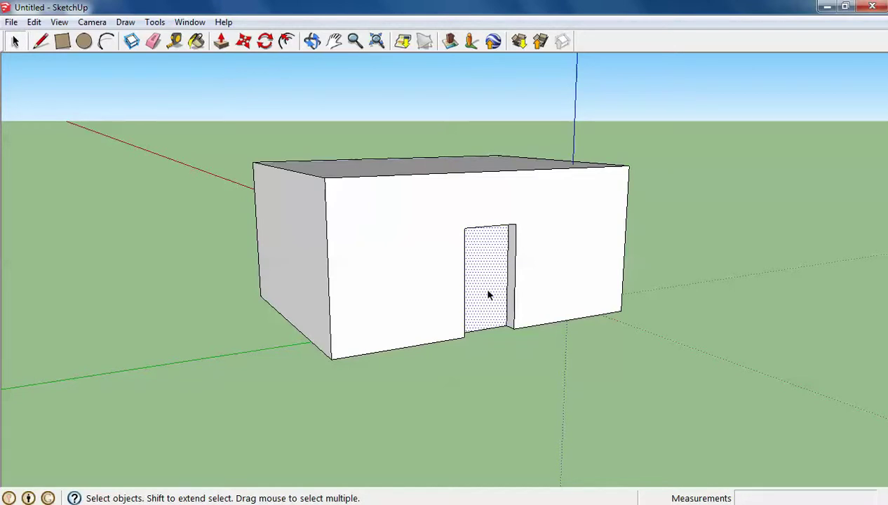
{"action": "key", "text": "Delete"}
Draw a window rectangle on each side of the doorway, aligned with the door's top edge, the second about 2.98 m by 2.23 m.
{"action": "middle_click_drag", "start_coordinate": [490, 280], "coordinate": [390, 286]}
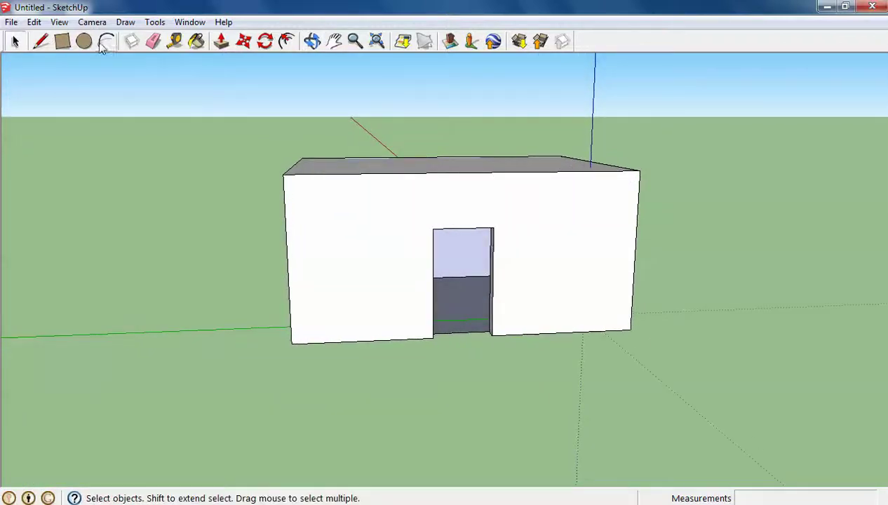
{"action": "left_click", "coordinate": [62, 42]}
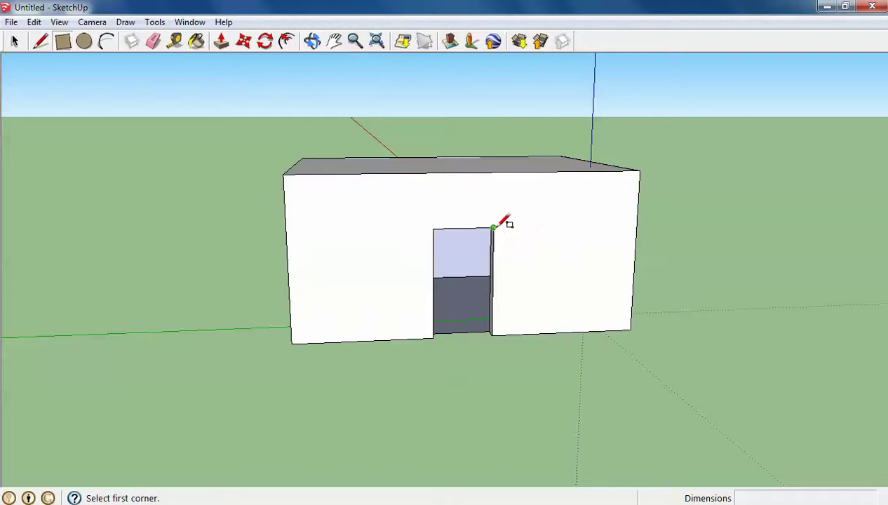
{"action": "left_click", "coordinate": [531, 227]}
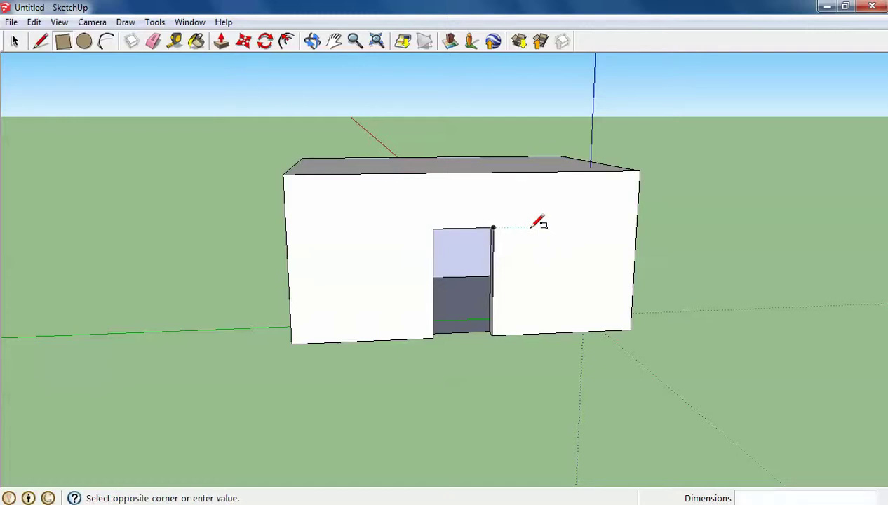
{"action": "left_click", "coordinate": [603, 285]}
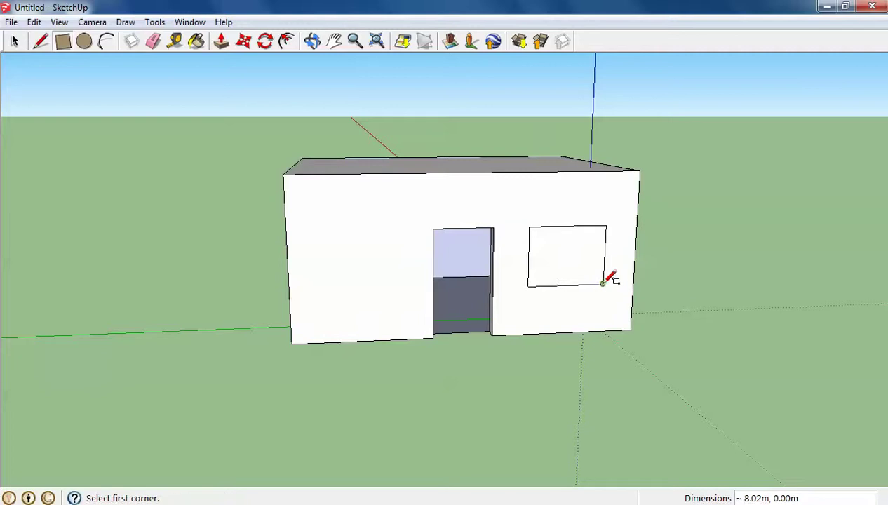
{"action": "left_click", "coordinate": [400, 229]}
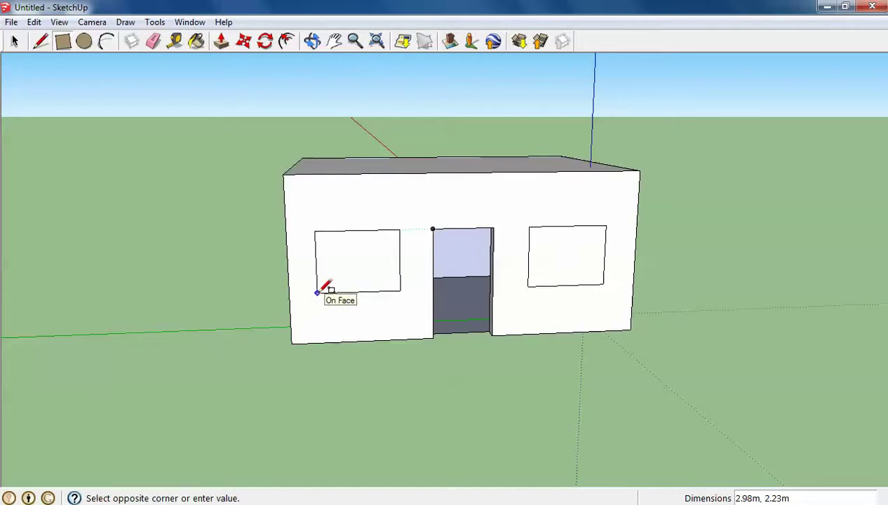
{"action": "left_click", "coordinate": [317, 292]}
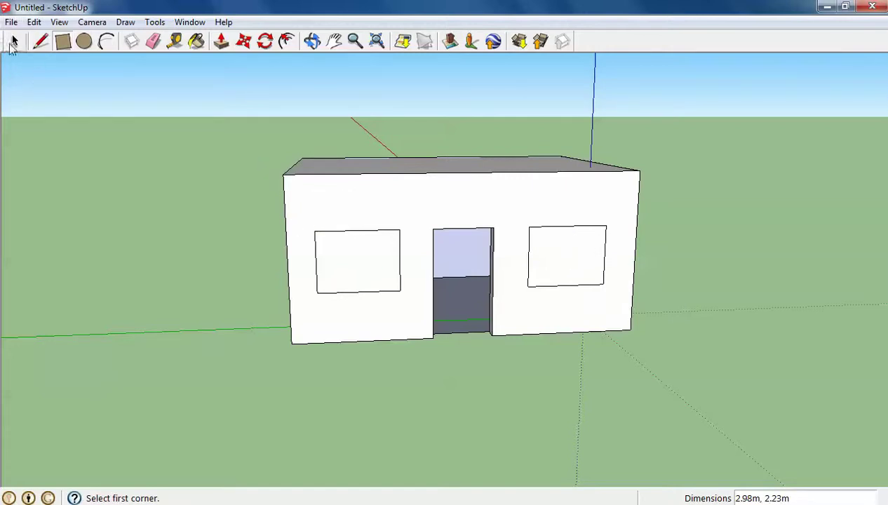
Draw two sloping gable lines of about 5.14 m on the end wall, from its top edge's midpoint down to each vertical edge.
{"action": "middle_click_drag", "start_coordinate": [245, 168], "coordinate": [505, 163]}
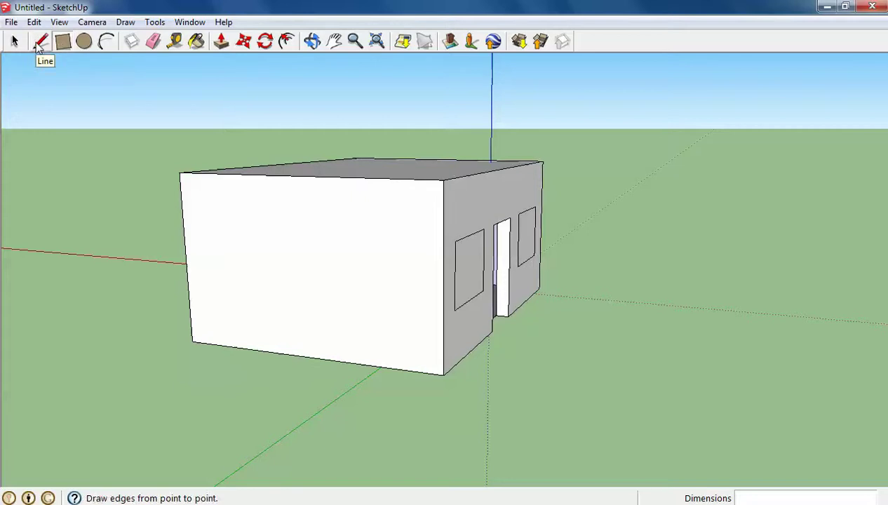
{"action": "left_click", "coordinate": [41, 42]}
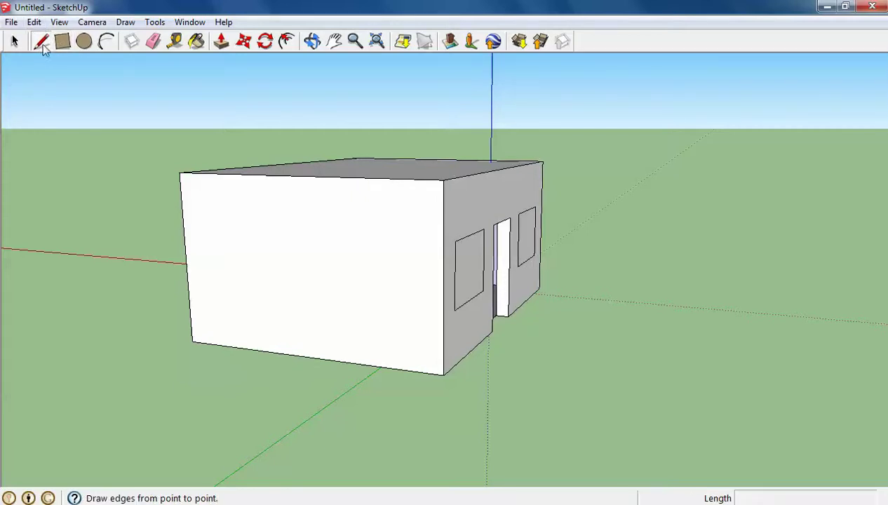
{"action": "left_click", "coordinate": [302, 174]}
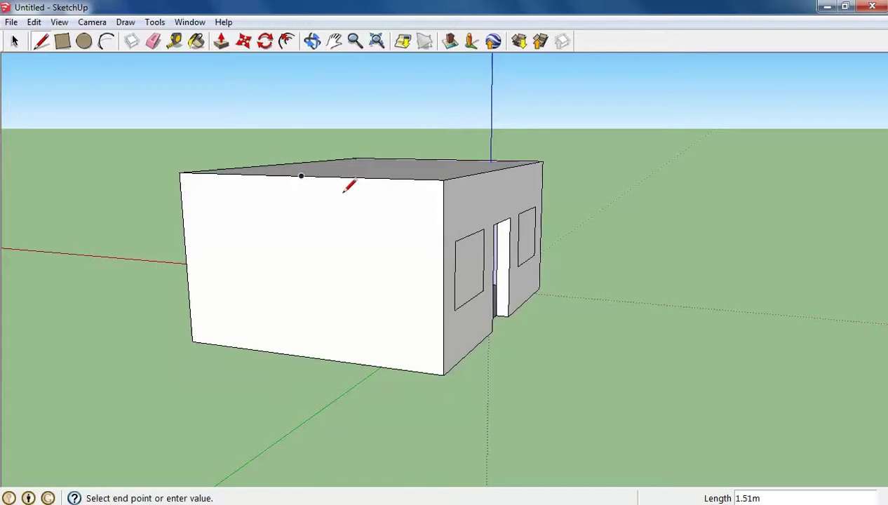
{"action": "left_click", "coordinate": [443, 228]}
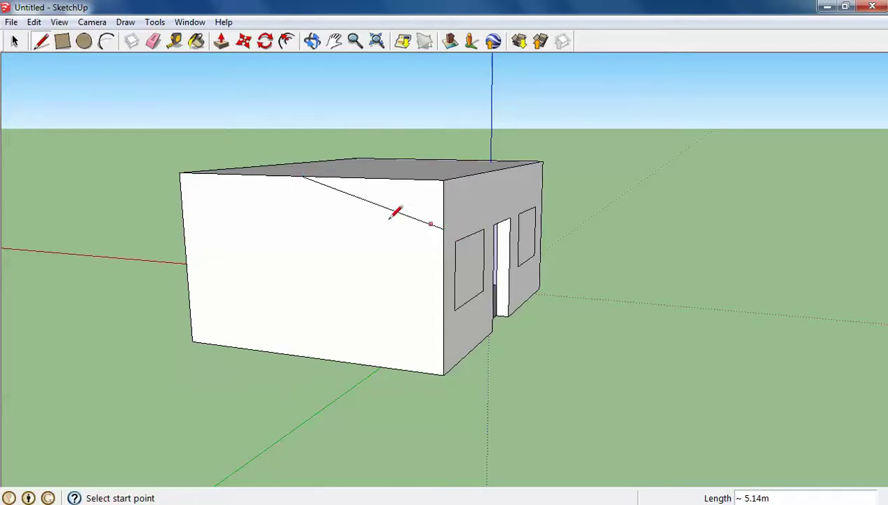
{"action": "left_click", "coordinate": [302, 175]}
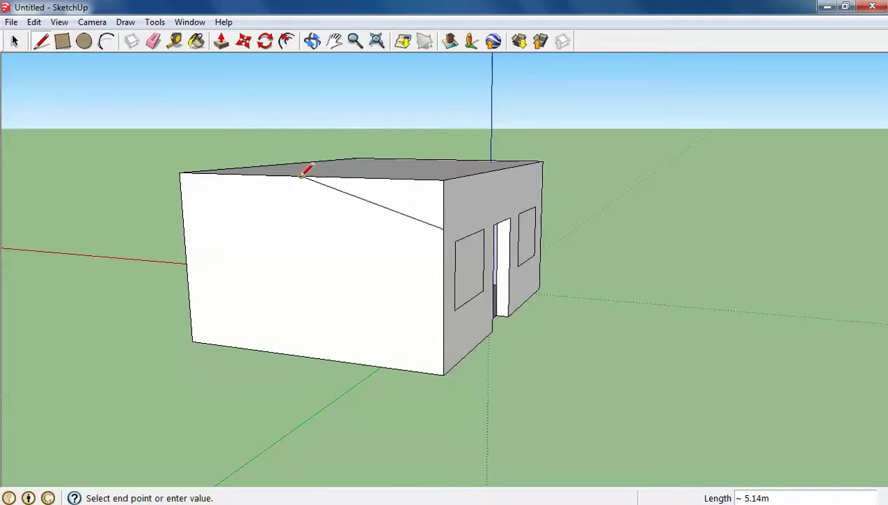
{"action": "left_click", "coordinate": [182, 213]}
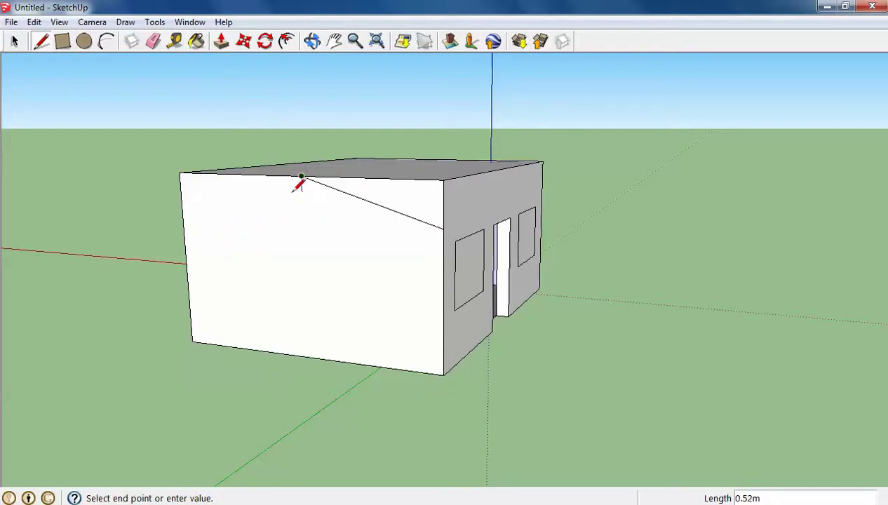
{"action": "left_click", "coordinate": [443, 228]}
{"action": "left_click", "coordinate": [301, 175]}
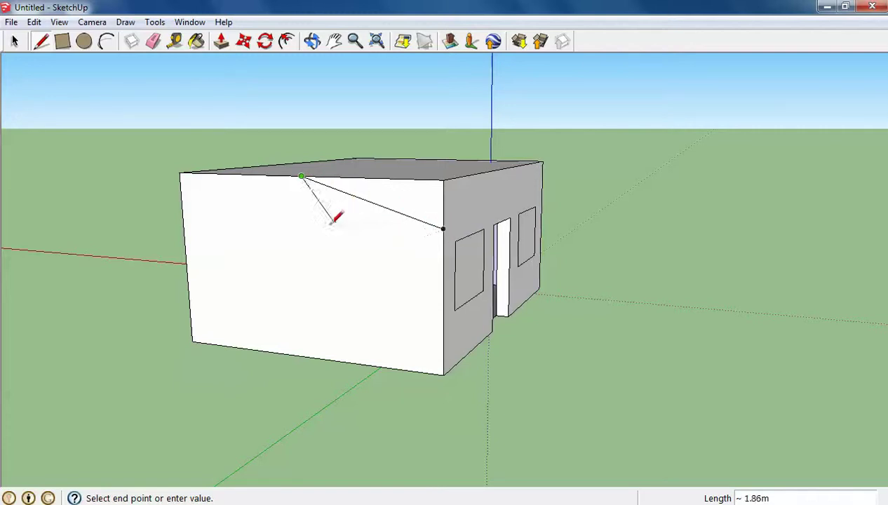
{"action": "left_click", "coordinate": [183, 213]}
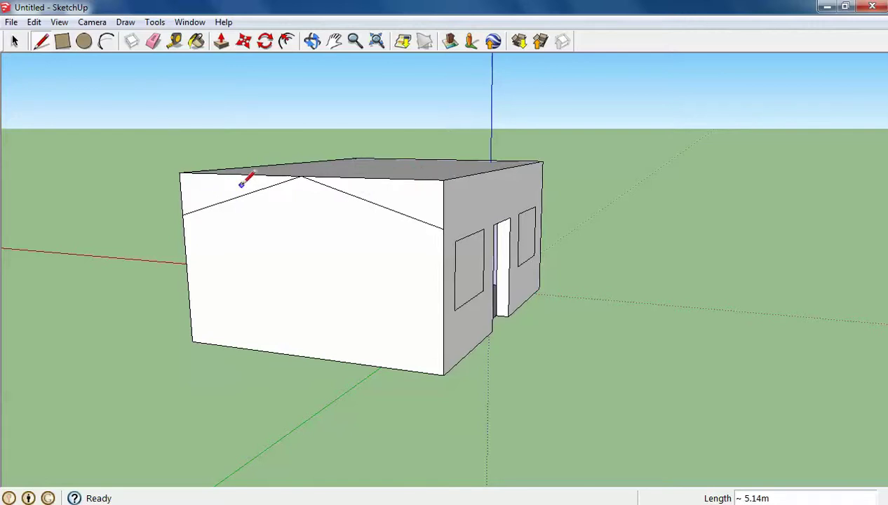
Push both corner triangles above the gable lines back 12.86 m through the full building to form the pitched roof.
{"action": "left_click", "coordinate": [222, 42]}
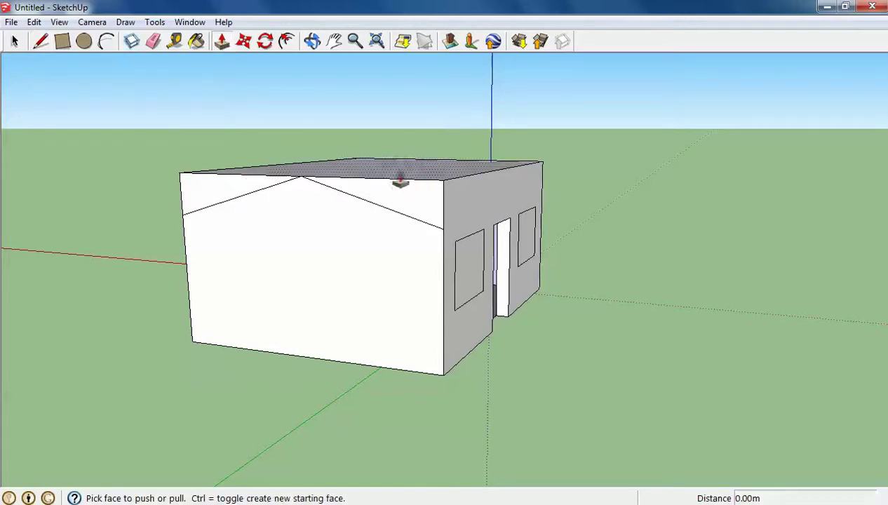
{"action": "left_click_drag", "start_coordinate": [402, 202], "coordinate": [417, 200]}
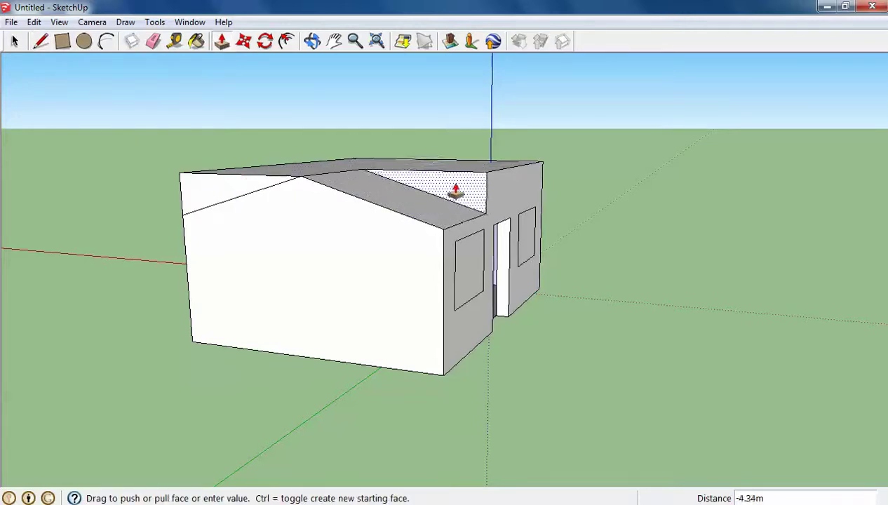
{"action": "left_click_drag", "start_coordinate": [489, 181], "coordinate": [519, 173]}
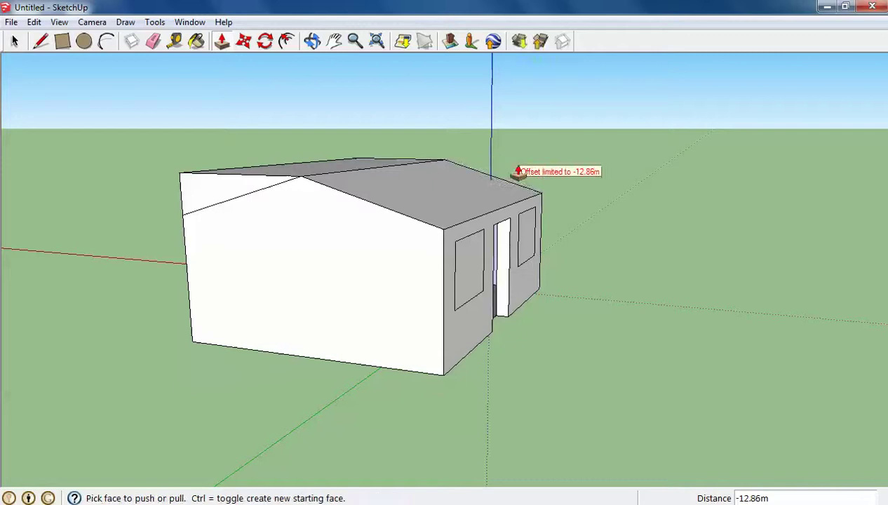
{"action": "left_click_drag", "start_coordinate": [232, 197], "coordinate": [458, 172]}
Paint both front window faces with Translucent_Glass_Blue from the Translucent materials.
{"action": "middle_click_drag", "start_coordinate": [476, 234], "coordinate": [153, 233]}
{"action": "key", "text": "p"}
{"action": "scroll", "coordinate": [151, 240], "scroll_direction": "up", "scroll_amount": 2}
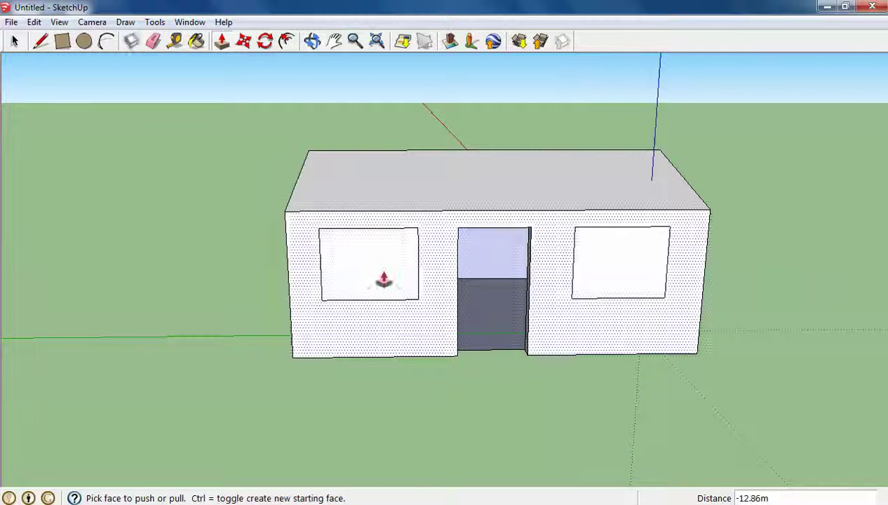
{"action": "left_click", "coordinate": [196, 43]}
{"action": "mouse_move", "coordinate": [103, 39]}
{"action": "left_mouse_down"}
{"action": "mouse_move", "coordinate": [140, 134]}
{"action": "mouse_move", "coordinate": [187, 147]}
{"action": "left_mouse_up"}
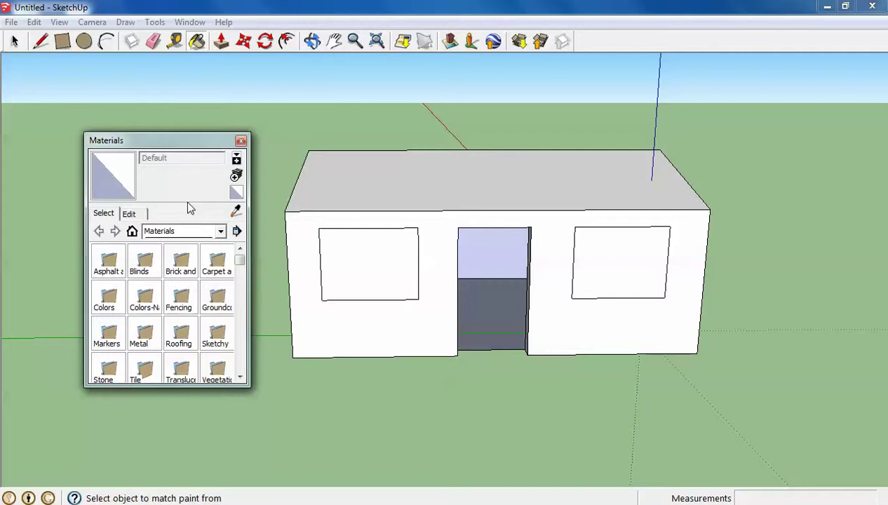
{"action": "left_click", "coordinate": [220, 231]}
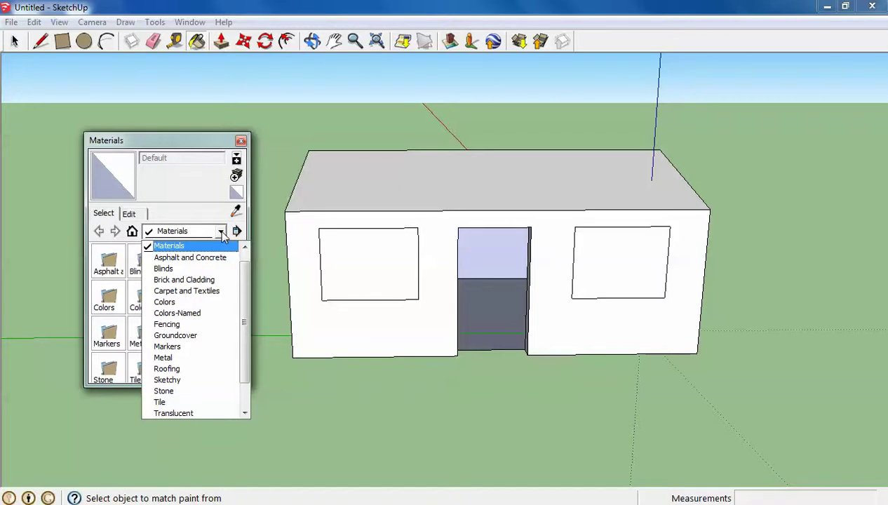
{"action": "left_click_drag", "start_coordinate": [246, 291], "coordinate": [242, 323]}
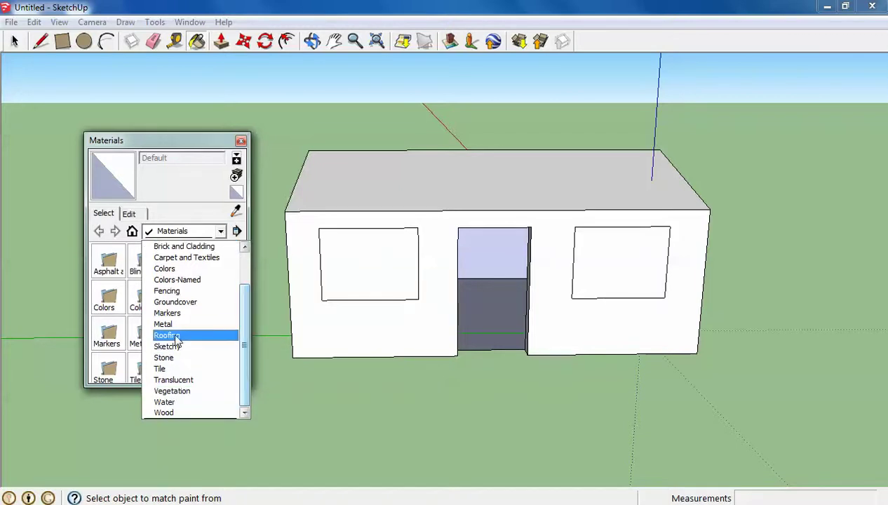
{"action": "left_click", "coordinate": [183, 381]}
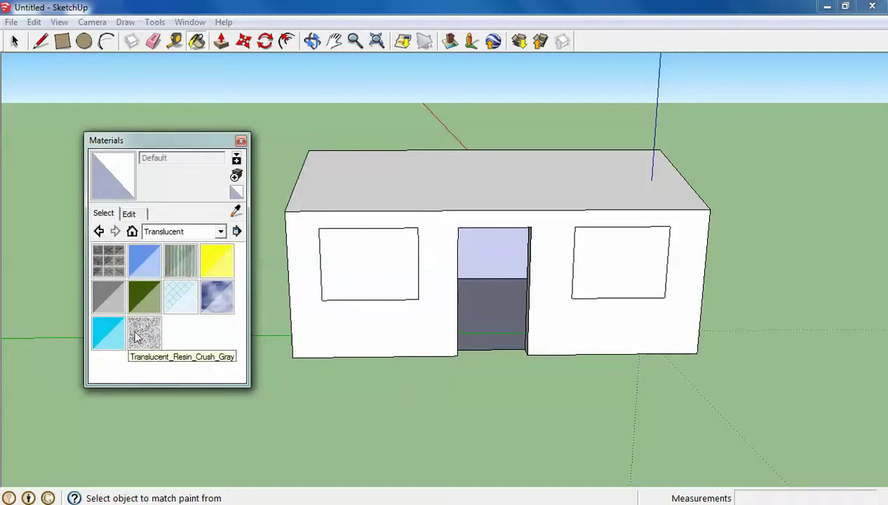
{"action": "left_click", "coordinate": [148, 265]}
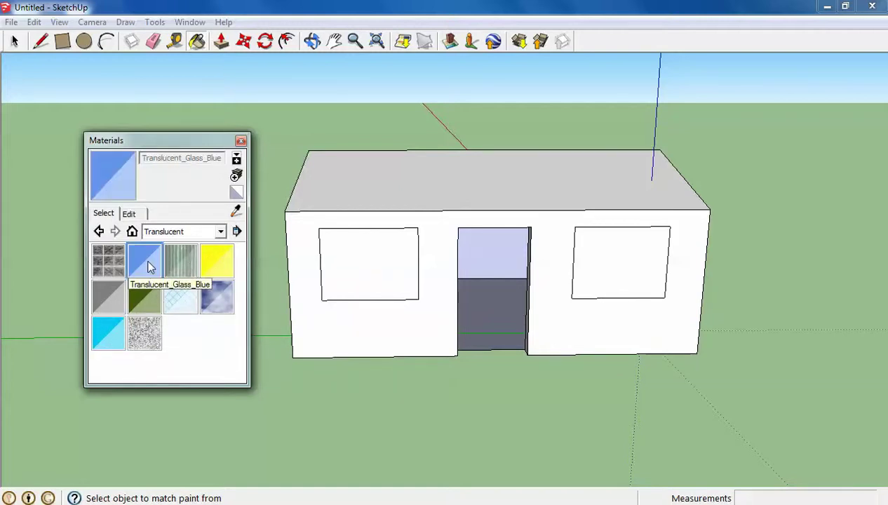
{"action": "left_click", "coordinate": [377, 257]}
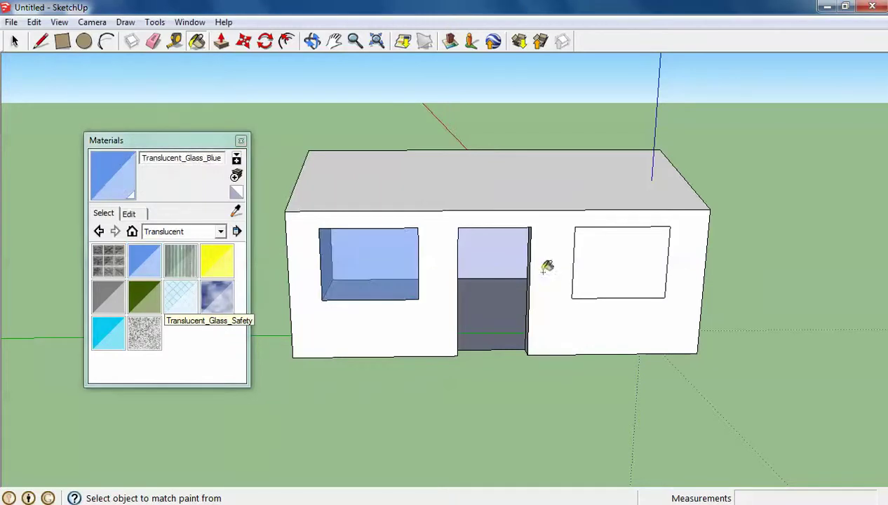
{"action": "left_click", "coordinate": [616, 256]}
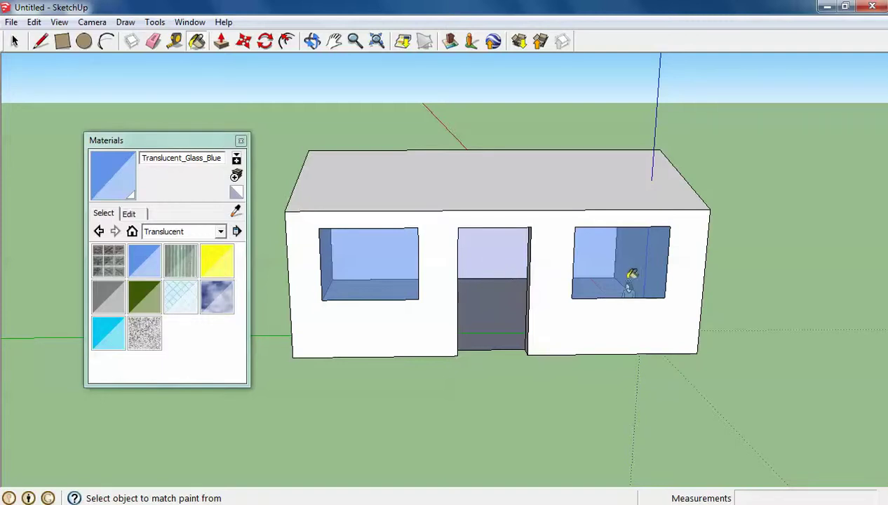
Paint the front, back and both end walls with Brick_Antique from the Brick and Cladding materials.
{"action": "left_click", "coordinate": [222, 232]}
{"action": "left_click", "coordinate": [211, 245]}
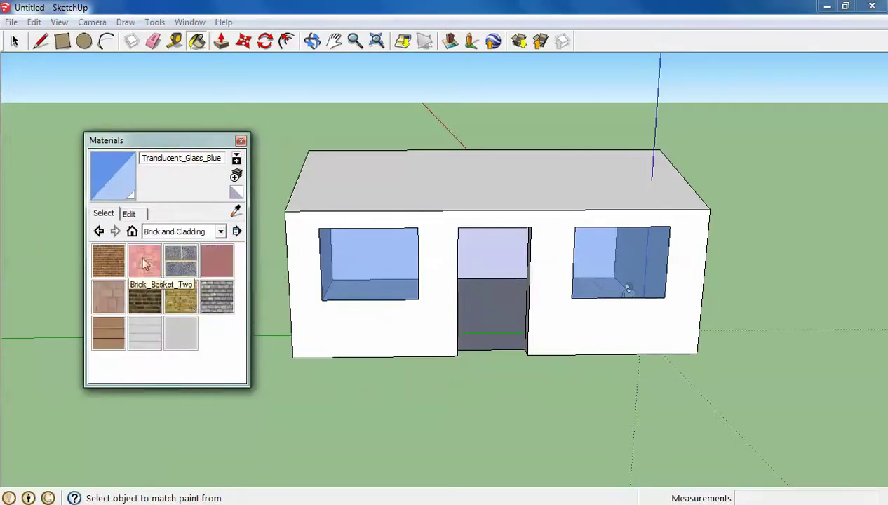
{"action": "left_click", "coordinate": [109, 260]}
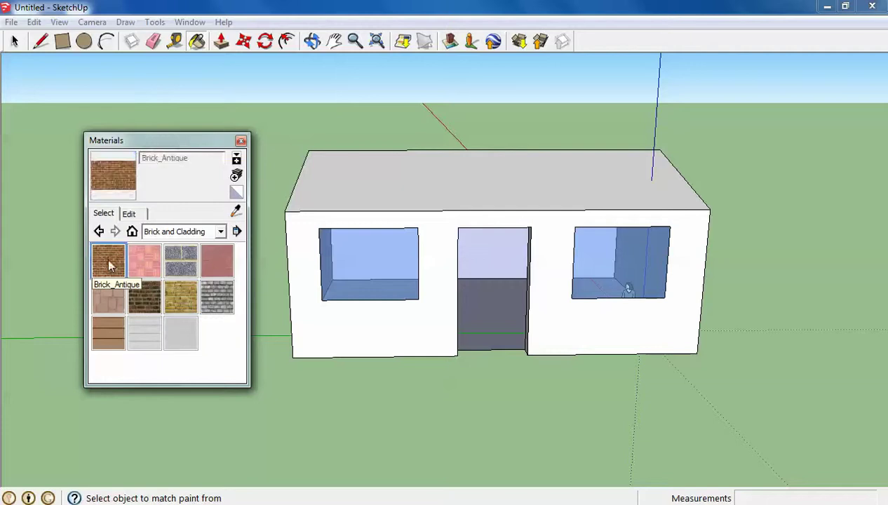
{"action": "left_click", "coordinate": [448, 270]}
{"action": "mouse_move", "coordinate": [340, 275]}
{"action": "middle_mouse_down"}
{"action": "mouse_move", "coordinate": [563, 291]}
{"action": "mouse_move", "coordinate": [321, 275]}
{"action": "mouse_move", "coordinate": [422, 288]}
{"action": "mouse_move", "coordinate": [668, 283]}
{"action": "mouse_move", "coordinate": [395, 306]}
{"action": "mouse_move", "coordinate": [551, 266]}
{"action": "mouse_move", "coordinate": [662, 267]}
{"action": "middle_mouse_up"}
{"action": "left_click", "coordinate": [321, 274]}
{"action": "left_click", "coordinate": [439, 274]}
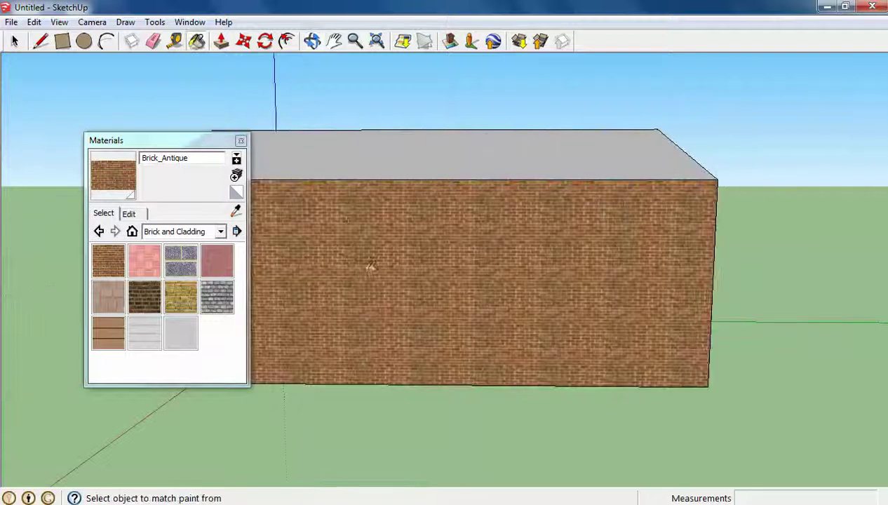
{"action": "mouse_move", "coordinate": [370, 267]}
{"action": "middle_mouse_down"}
{"action": "mouse_move", "coordinate": [506, 288]}
{"action": "mouse_move", "coordinate": [576, 260]}
{"action": "middle_mouse_up"}
{"action": "left_click", "coordinate": [393, 256]}
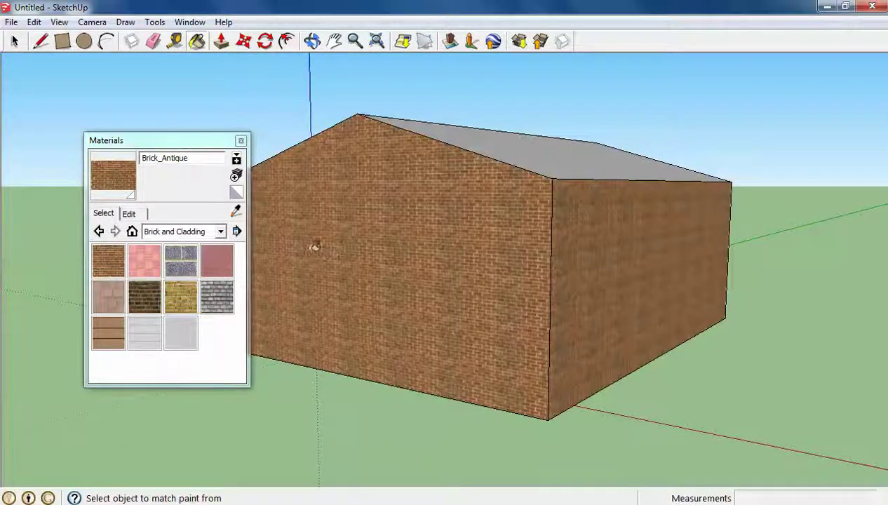
Paint both roof slopes with Roofing_Shingles_Asphalt from the Roofing materials and move the Materials window clear of the house.
{"action": "middle_click_drag", "start_coordinate": [315, 247], "coordinate": [530, 377]}
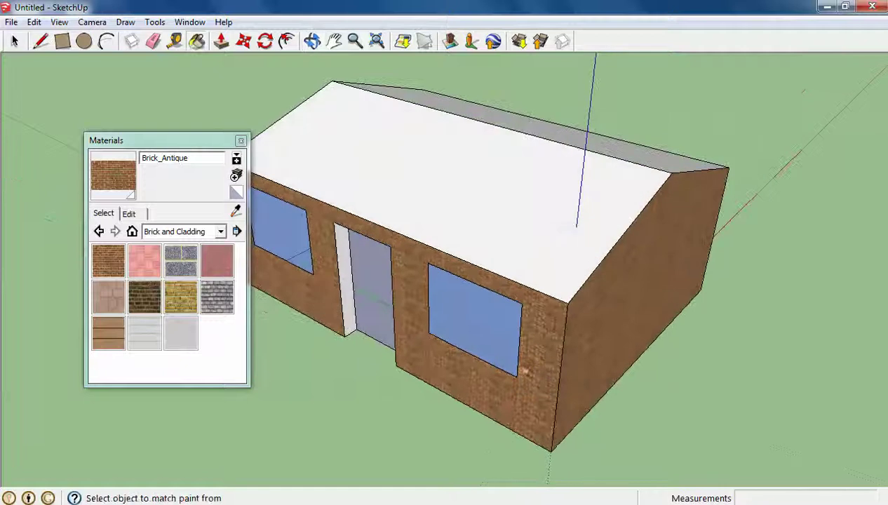
{"action": "left_click", "coordinate": [221, 231]}
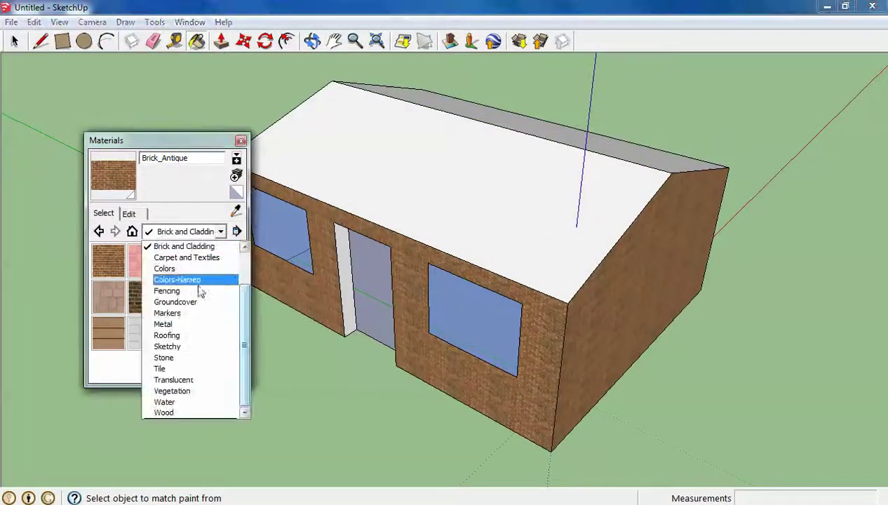
{"action": "left_click", "coordinate": [176, 335]}
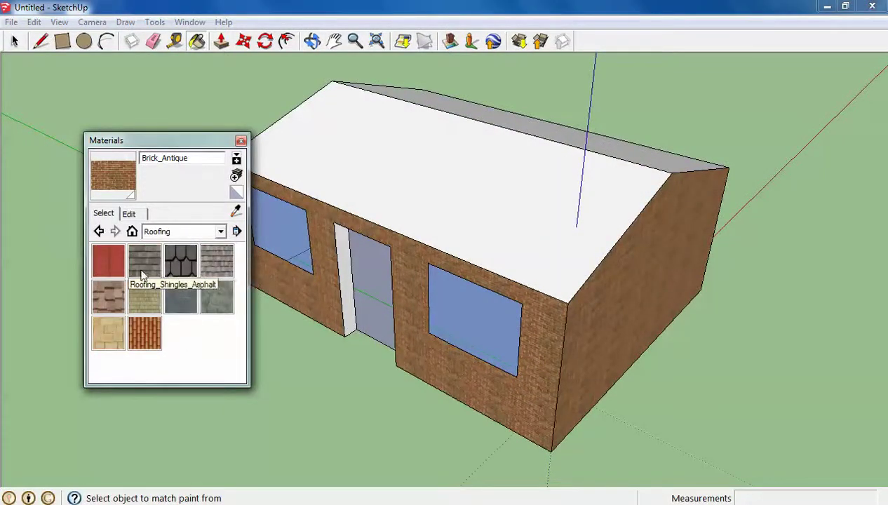
{"action": "left_click", "coordinate": [141, 273]}
{"action": "left_click", "coordinate": [473, 168]}
{"action": "left_click", "coordinate": [520, 120]}
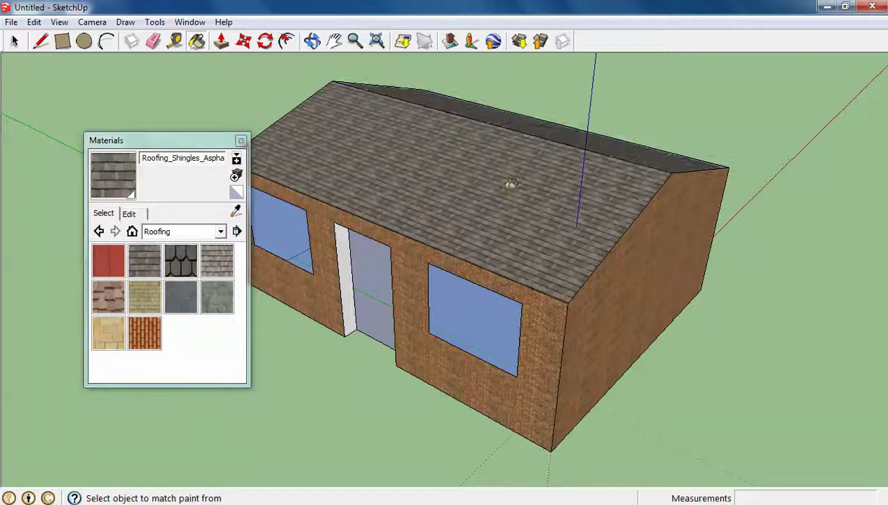
{"action": "middle_click_drag", "start_coordinate": [510, 184], "coordinate": [398, 185]}
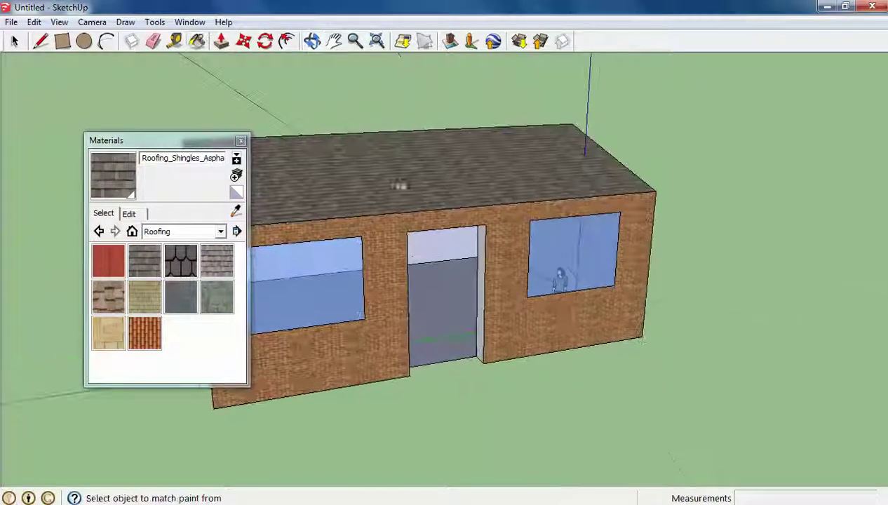
{"action": "left_click_drag", "start_coordinate": [235, 140], "coordinate": [850, 77]}
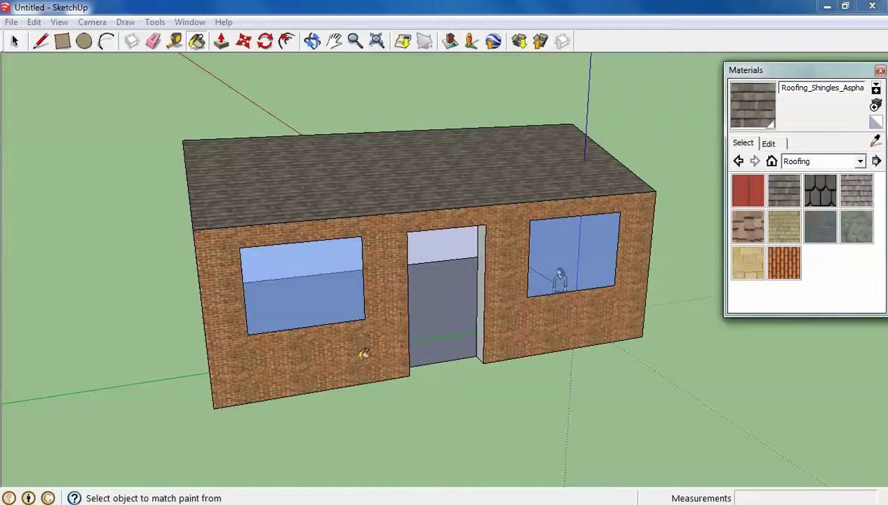